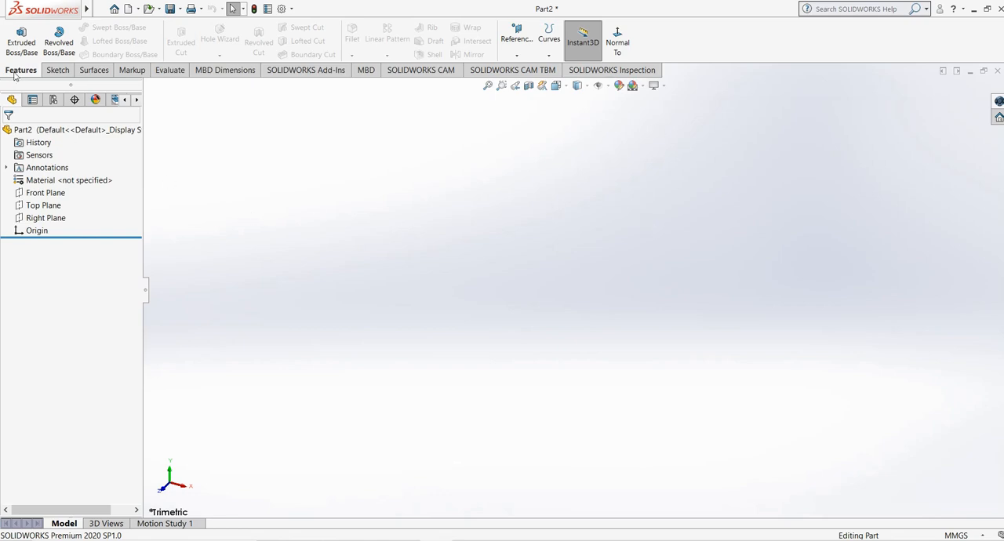
- Sketch a circle about 125 mm in diameter on the Front Plane, centred on the origin, and exit the sketch
click(56, 70)
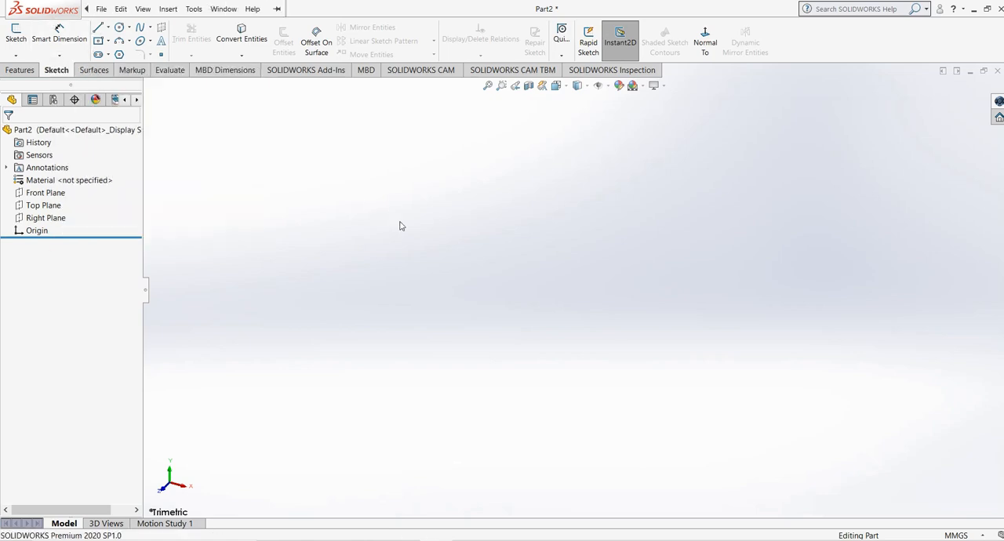
click(21, 43)
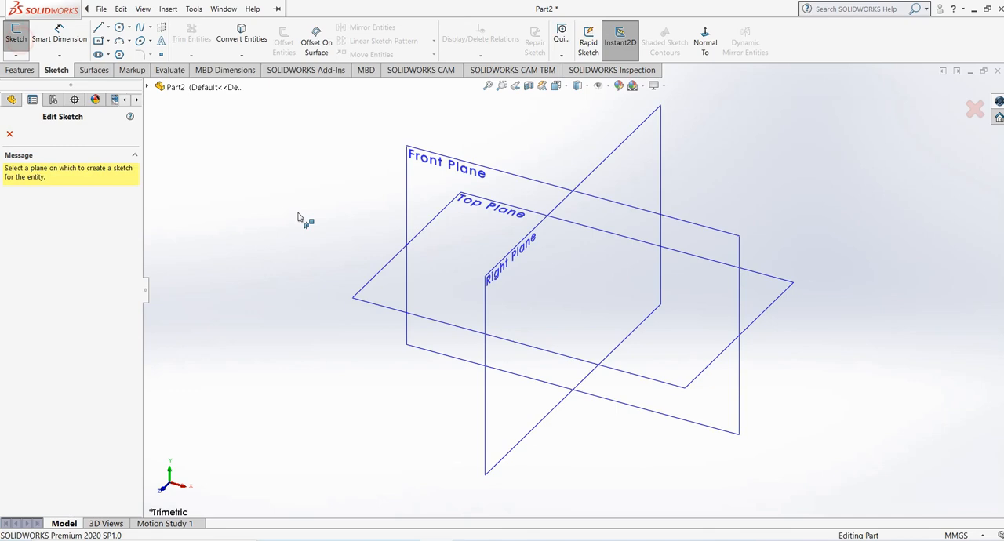
click(417, 214)
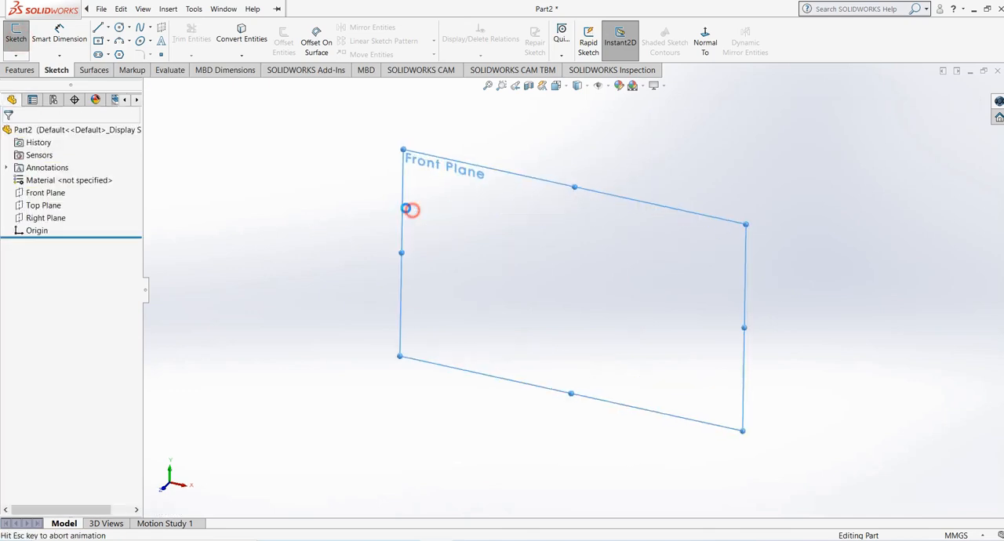
click(118, 29)
drag(575, 290, 632, 351)
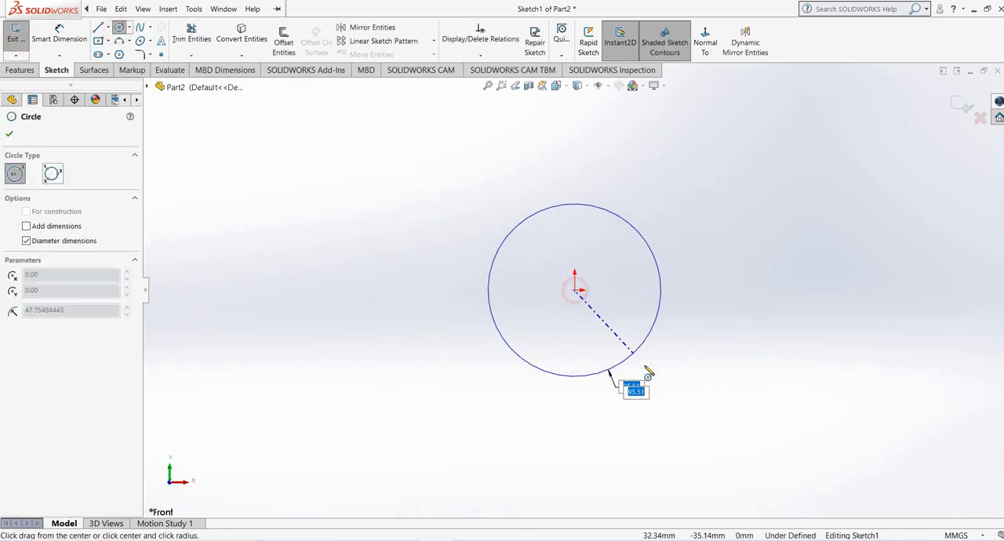
click(658, 380)
right_click(605, 236)
click(629, 245)
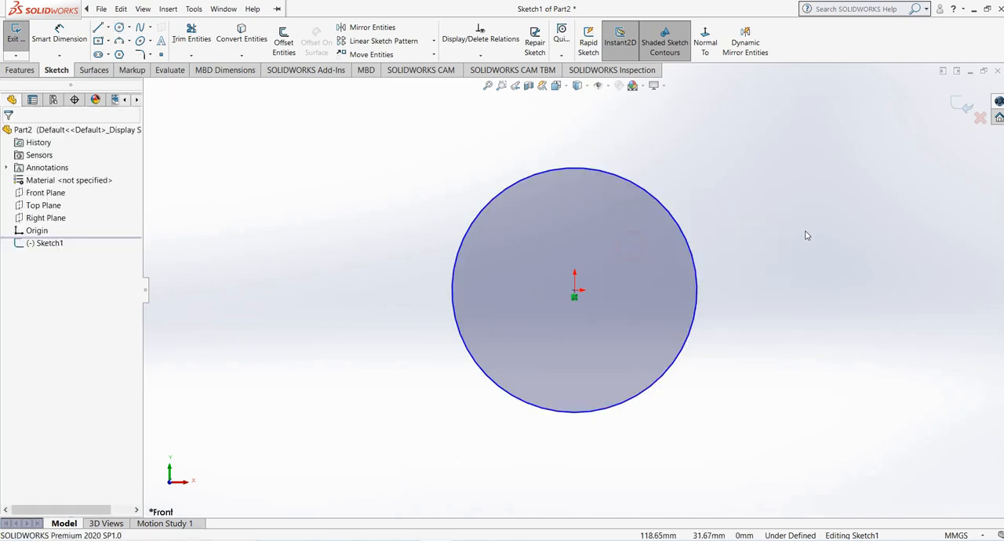
scroll(686, 247, down, 2)
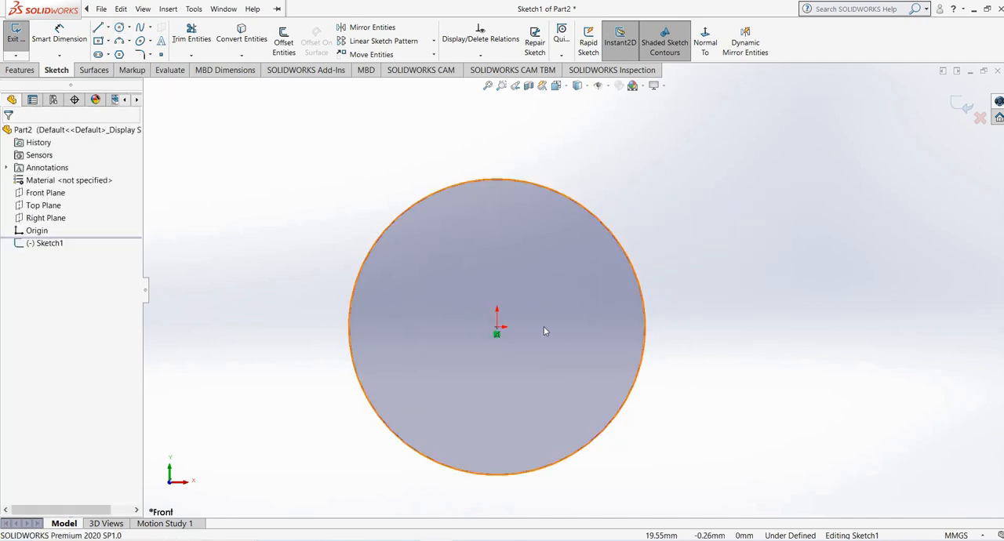
click(964, 105)
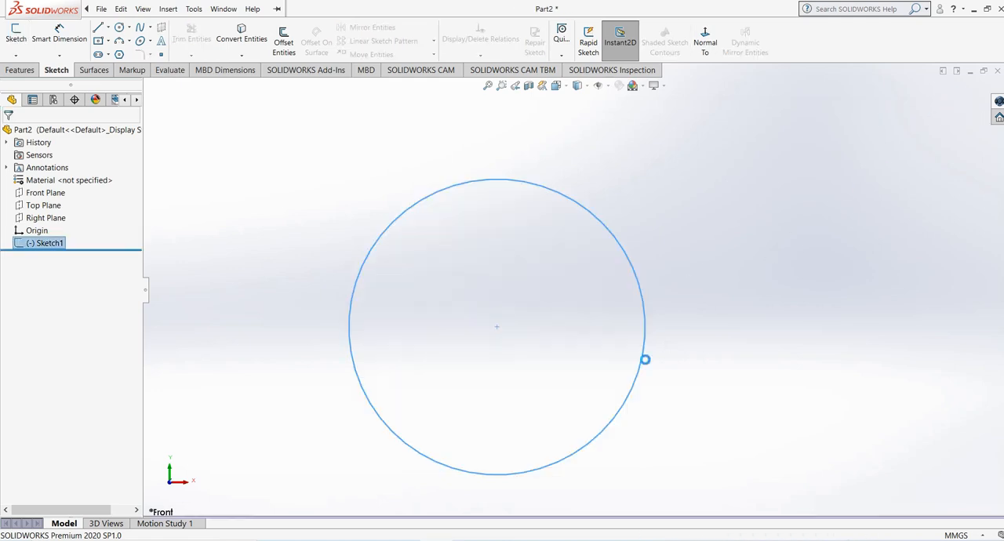
- Sketch a vertical line about 180 mm long from the origin on the Top Plane as the straight path, and exit the sketch
mouse_move(645, 359)
middle_down()
mouse_move(571, 280)
mouse_move(463, 269)
mouse_move(535, 318)
middle_up()
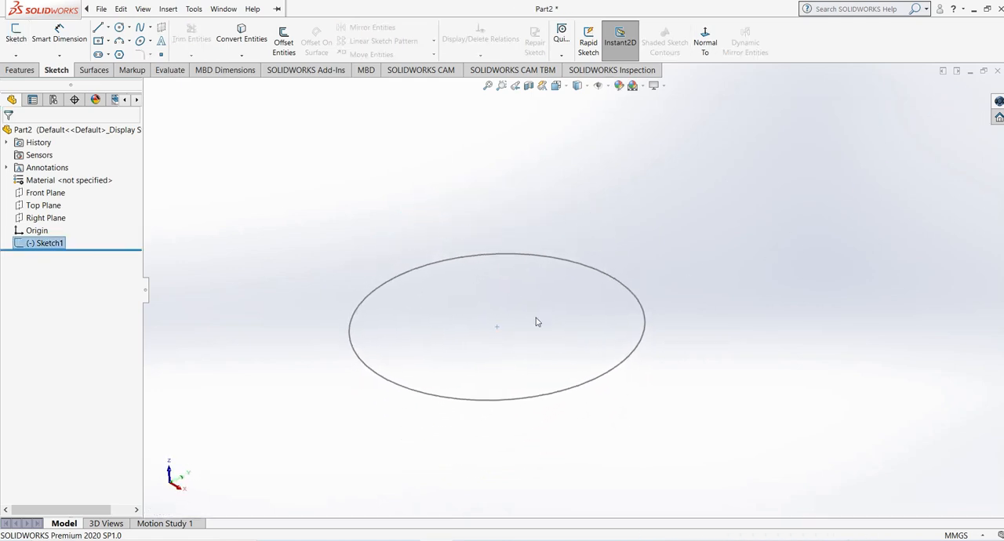
click(53, 208)
middle_drag(376, 345, 428, 335)
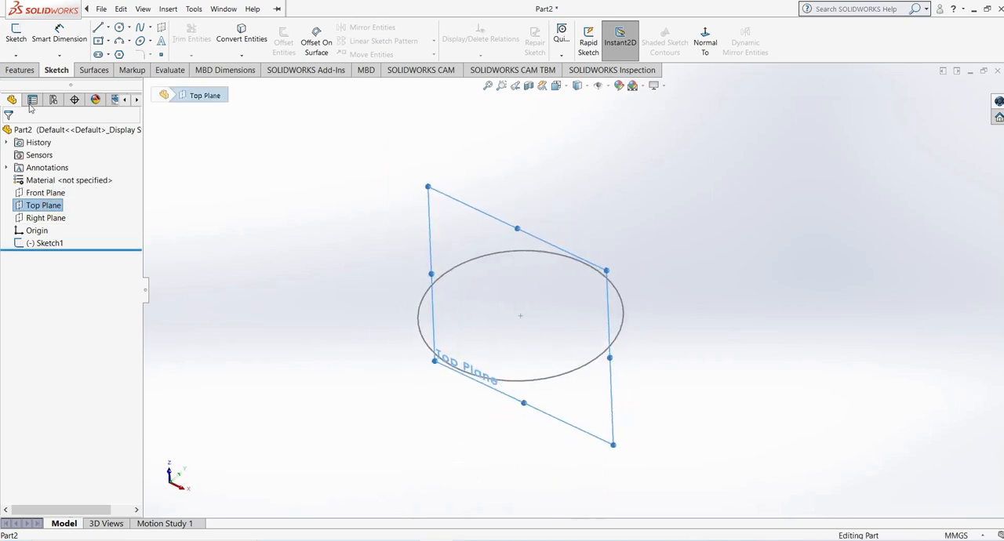
click(21, 69)
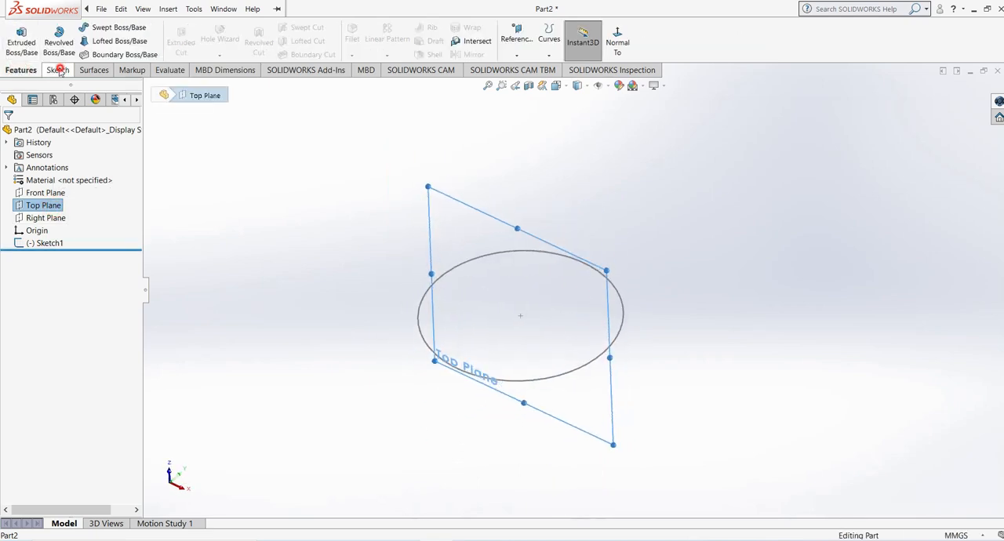
click(56, 70)
click(16, 35)
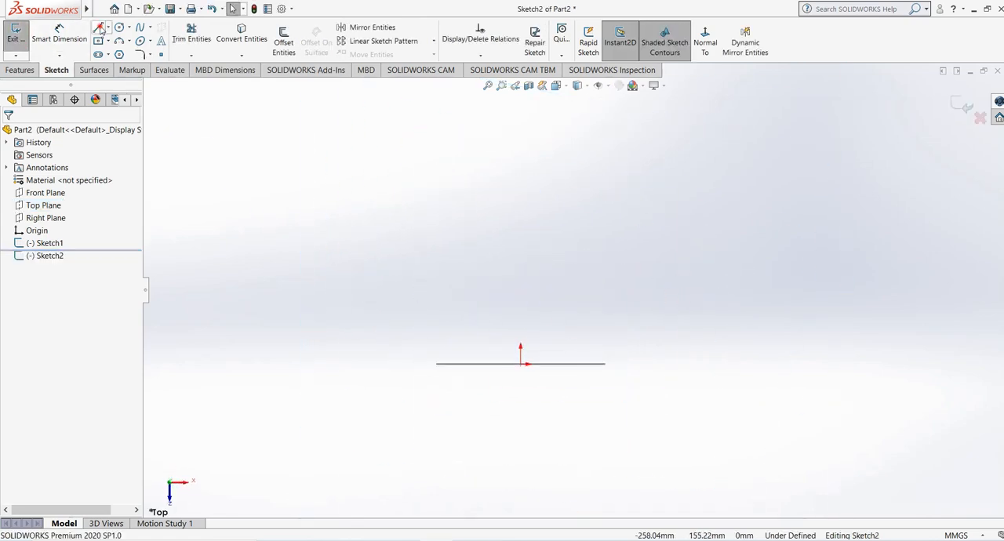
click(98, 27)
click(520, 364)
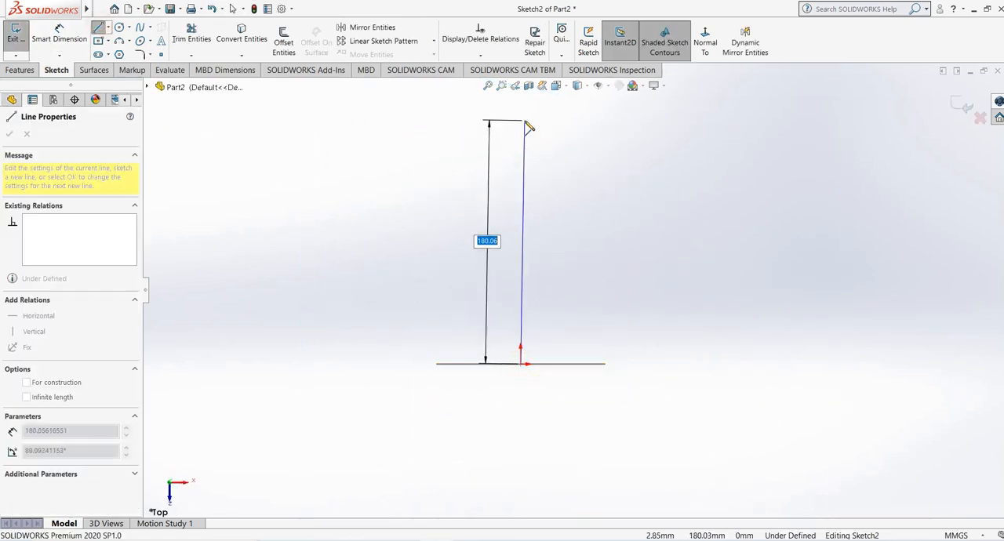
click(521, 115)
right_click(523, 117)
click(541, 125)
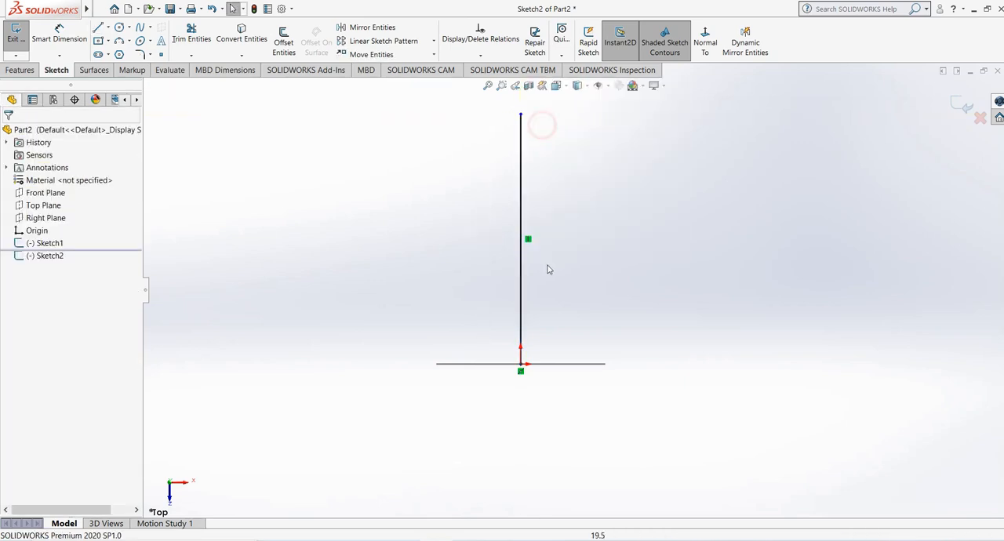
mouse_move(547, 267)
middle_down()
mouse_move(549, 303)
mouse_move(521, 392)
mouse_move(528, 366)
middle_up()
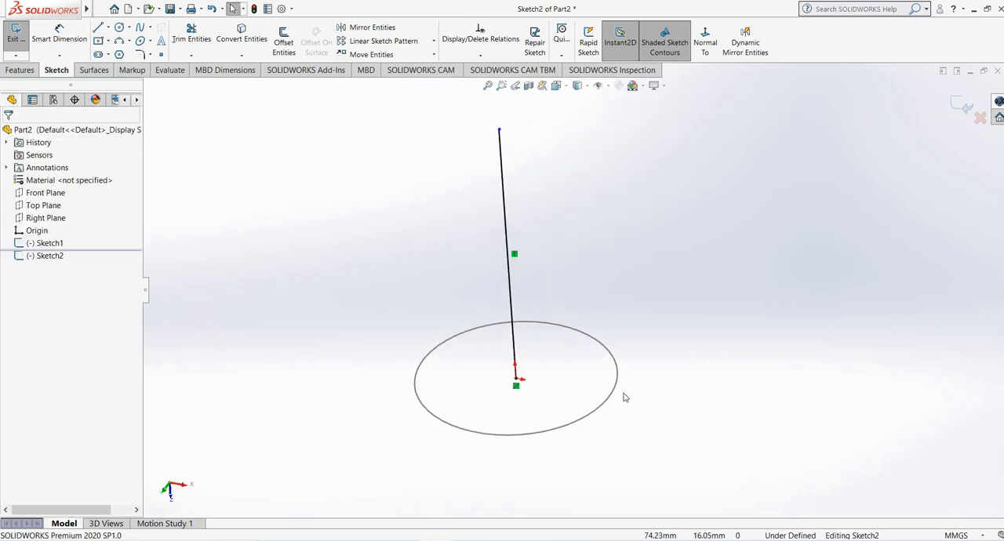
mouse_move(623, 352)
middle_down()
mouse_move(591, 331)
mouse_move(608, 339)
middle_up()
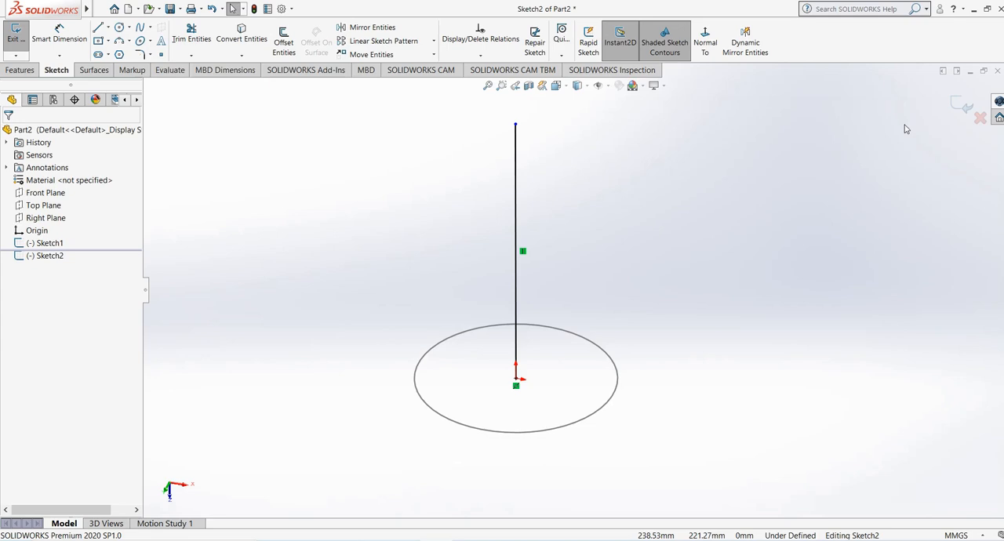
click(967, 107)
mouse_move(610, 263)
middle_down()
mouse_move(577, 247)
mouse_move(567, 227)
middle_up()
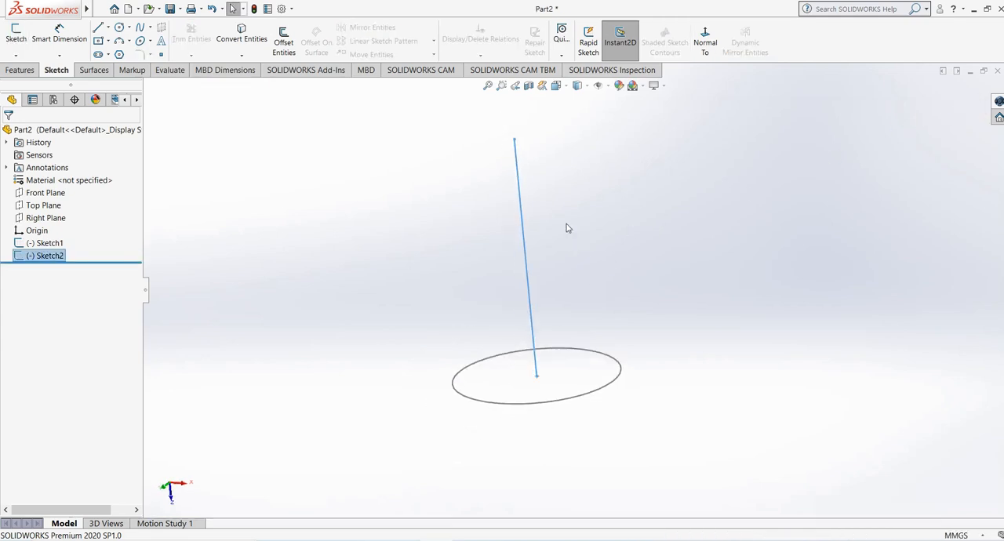
click(567, 220)
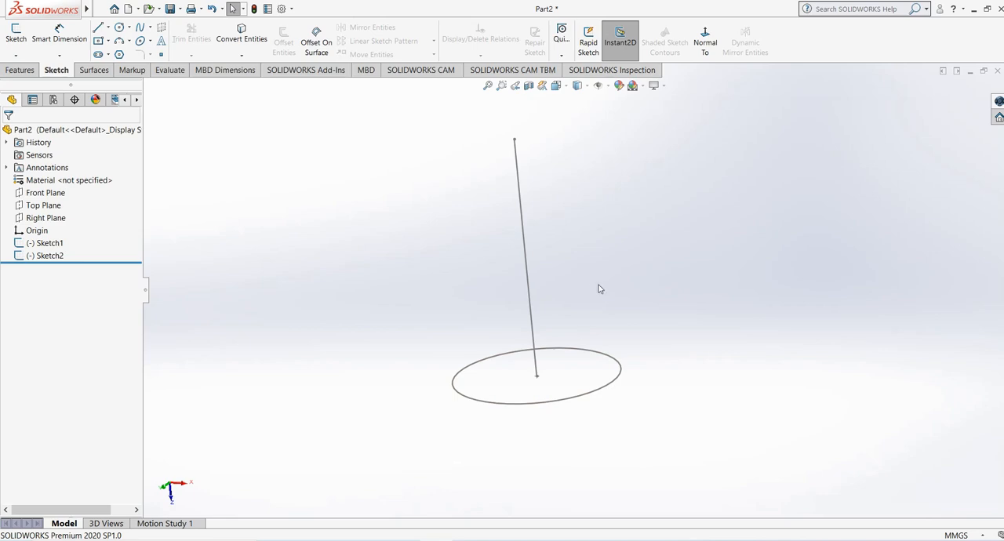
middle_drag(598, 285, 620, 312)
scroll(597, 231, down, 2)
scroll(597, 232, up, 2)
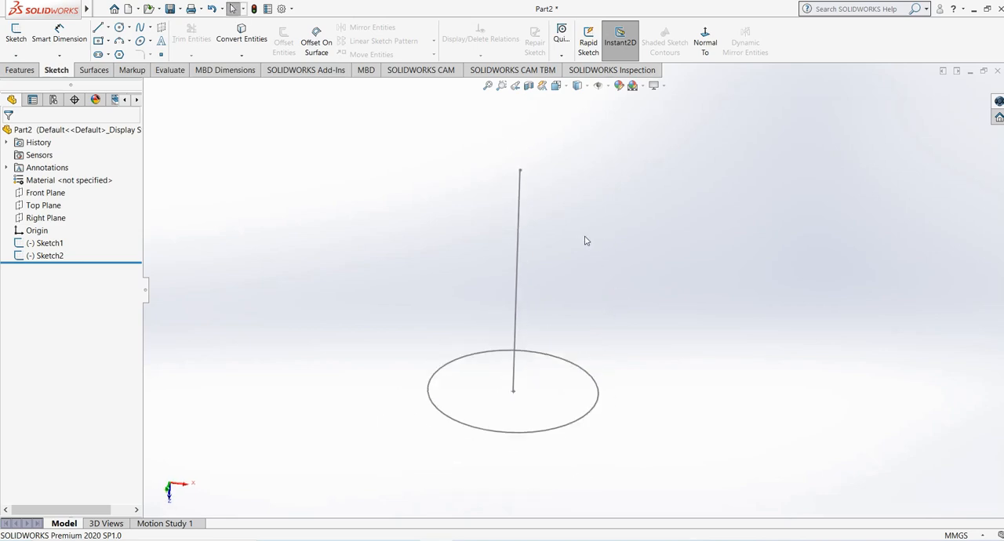
middle_drag(584, 241, 596, 280)
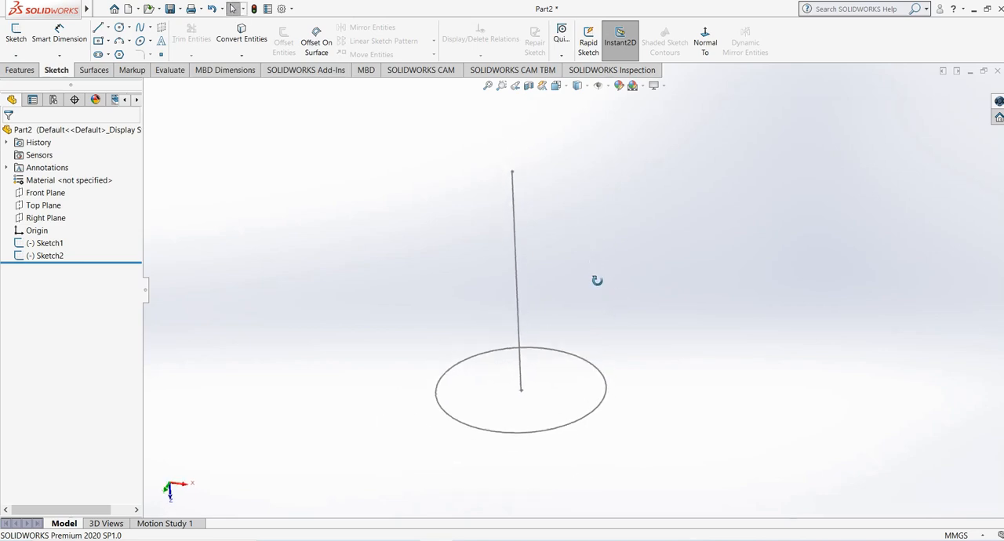
- Sketch a wavy four-point spline on the Right Plane, starting at the circle's upper edge and running alongside the straight line
click(47, 218)
middle_drag(229, 322, 164, 323)
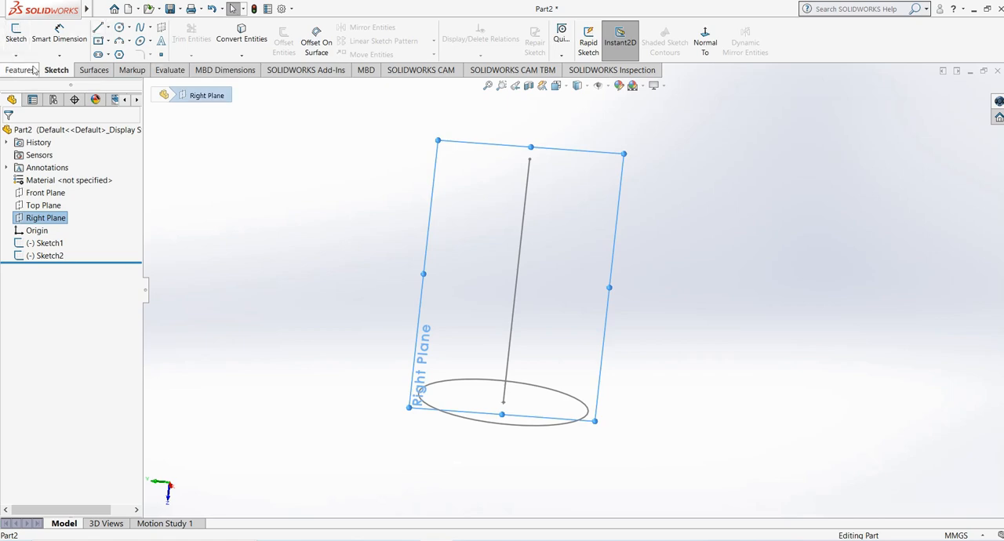
middle_drag(363, 371, 306, 319)
click(16, 33)
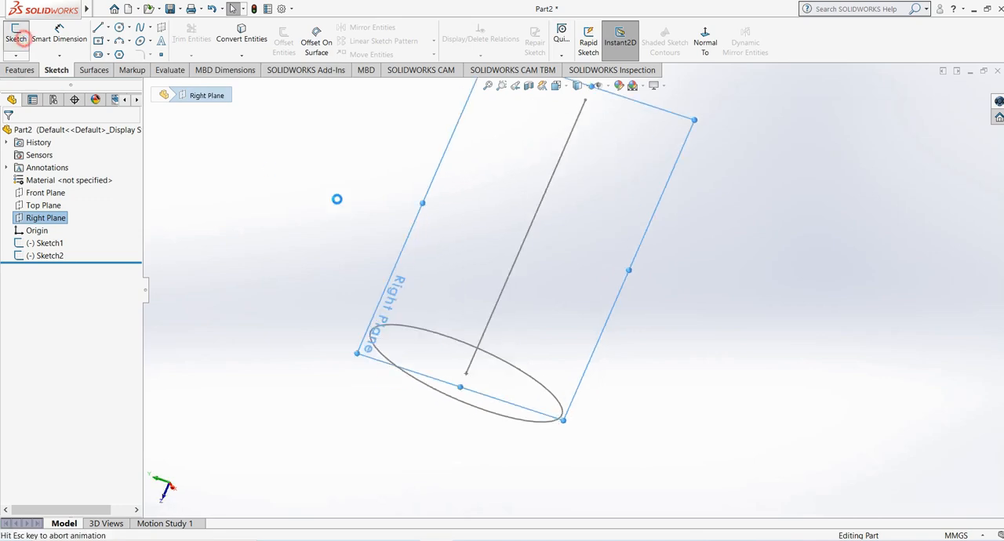
click(570, 204)
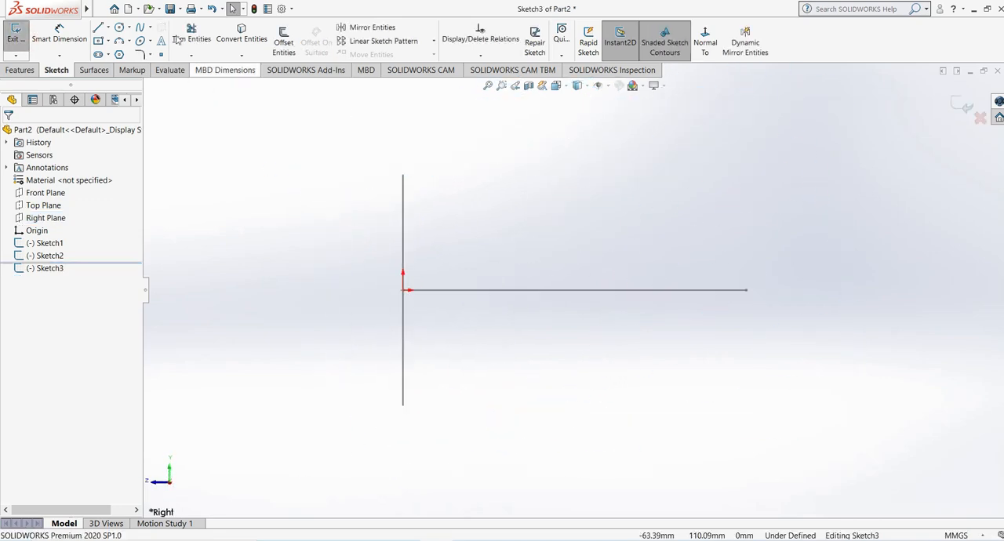
click(140, 28)
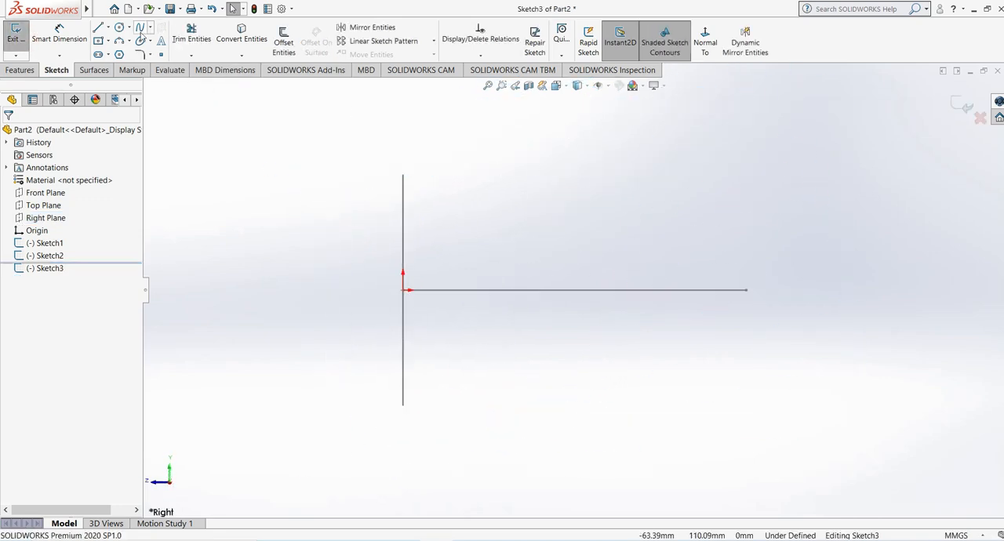
click(403, 175)
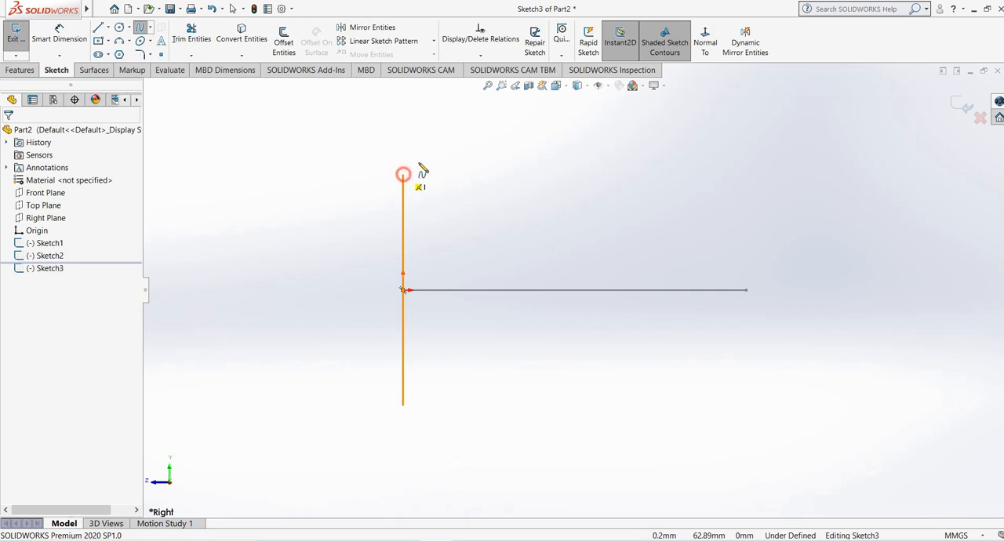
click(507, 156)
click(650, 188)
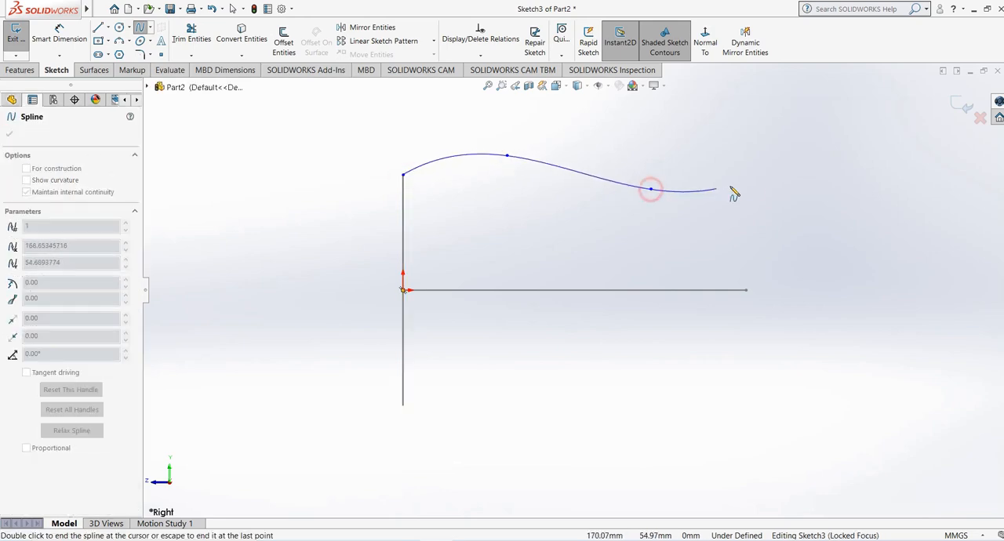
right_click(765, 164)
click(791, 173)
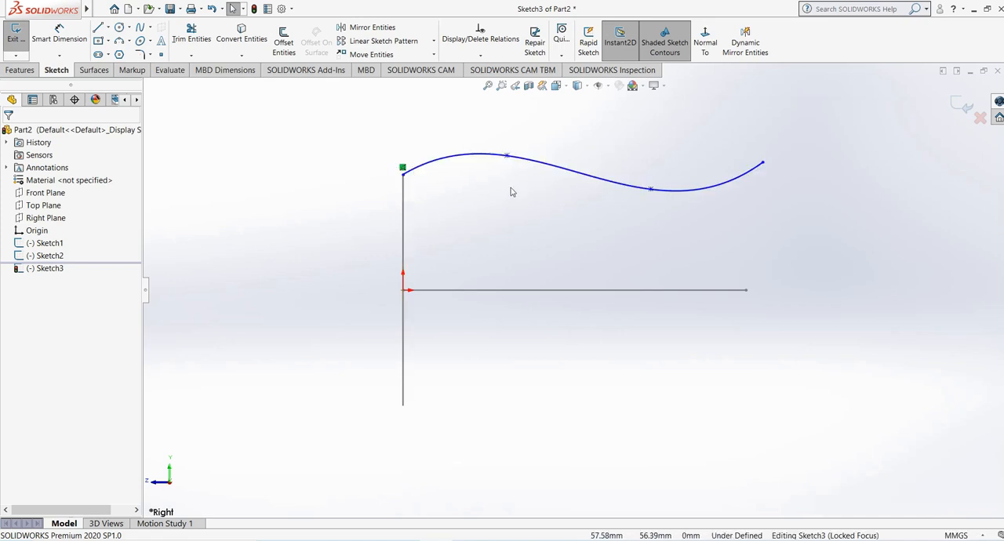
- Add a Pierce relation between the spline's start point and the circle, and exit the sketch
mouse_move(510, 191)
middle_down()
mouse_move(482, 213)
mouse_move(474, 155)
mouse_move(462, 169)
middle_up()
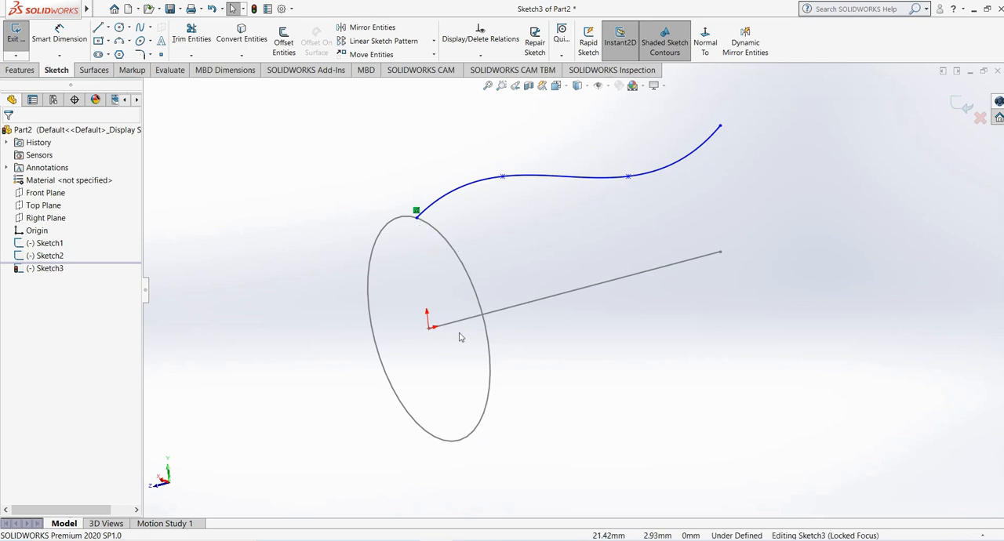
click(459, 190)
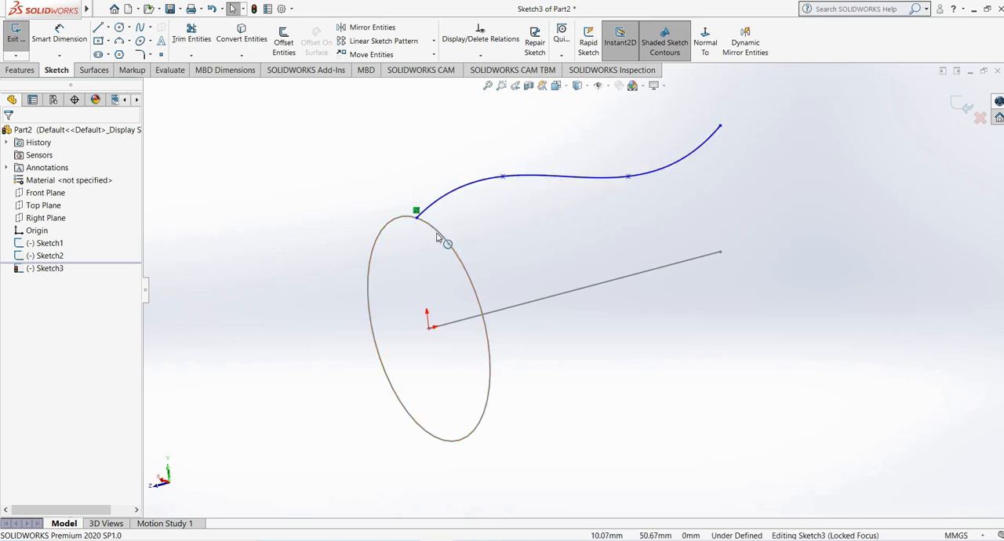
click(511, 253)
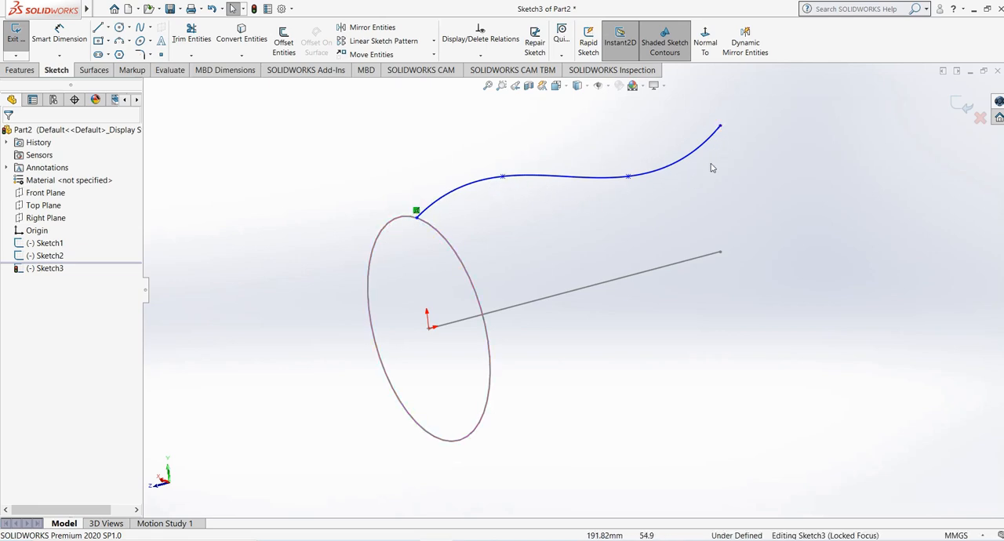
click(417, 219)
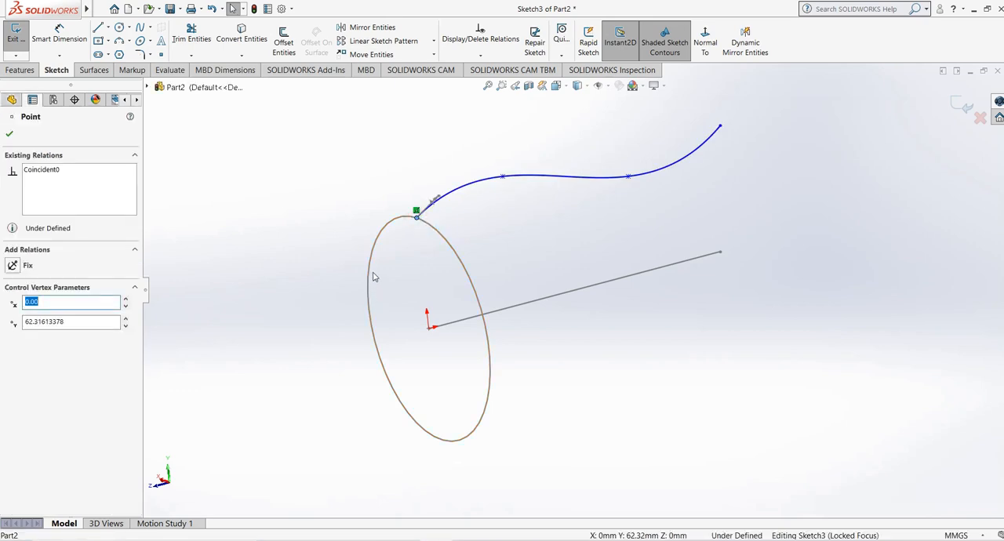
ctrl+click(372, 271)
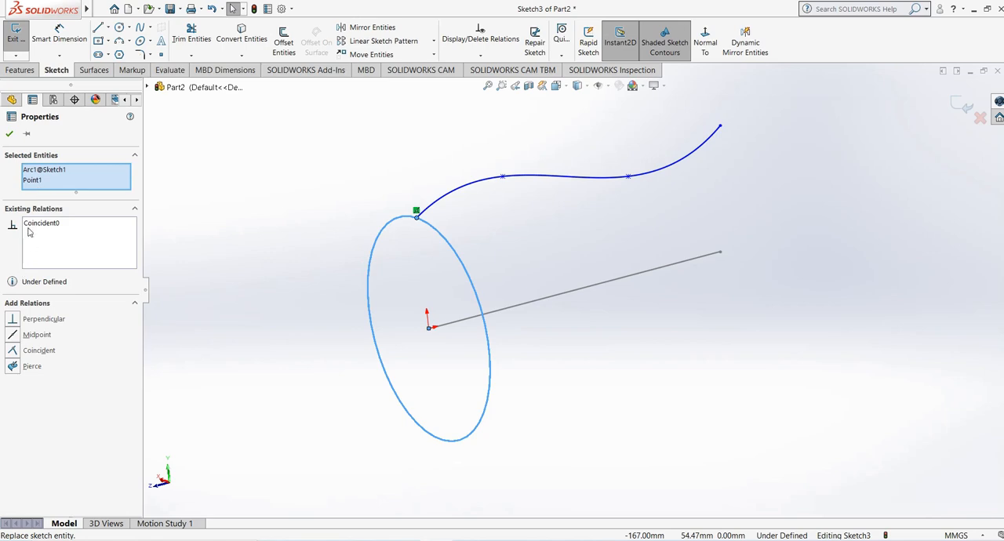
click(14, 366)
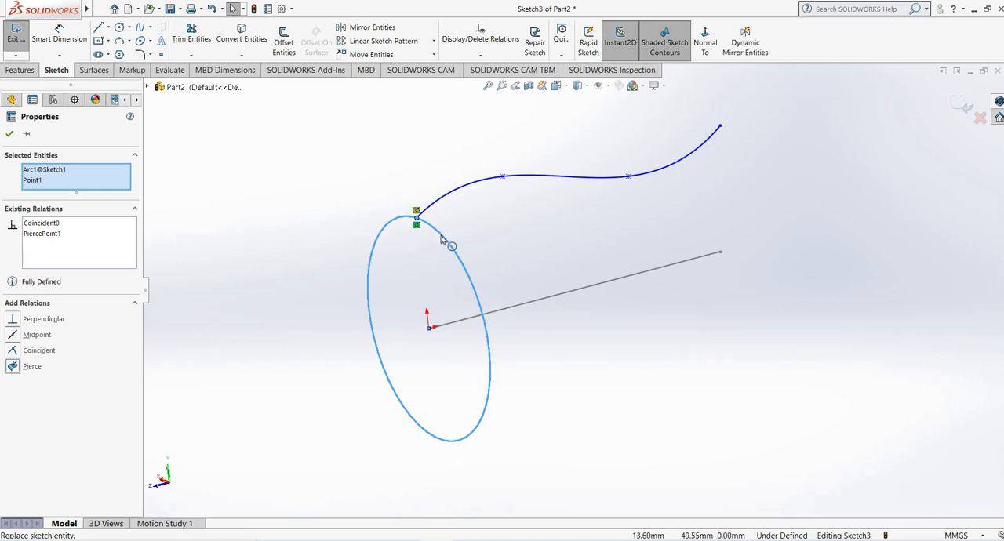
click(10, 134)
scroll(755, 177, up, 1)
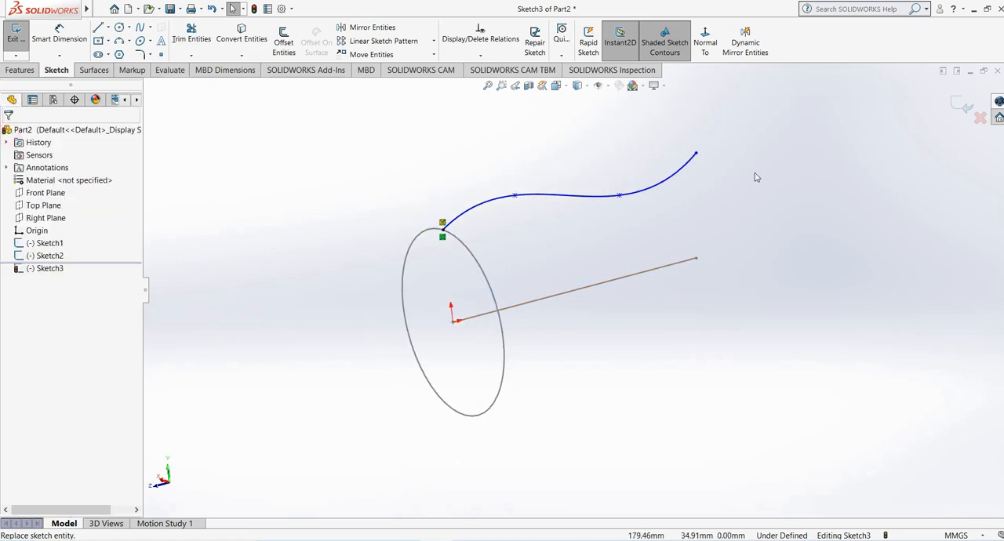
click(960, 104)
- Examine the circle, the straight line and the spline from rotated views, picking each one in turn
mouse_move(681, 334)
middle_down()
mouse_move(529, 269)
mouse_move(404, 235)
mouse_move(479, 269)
middle_up()
click(469, 256)
click(573, 233)
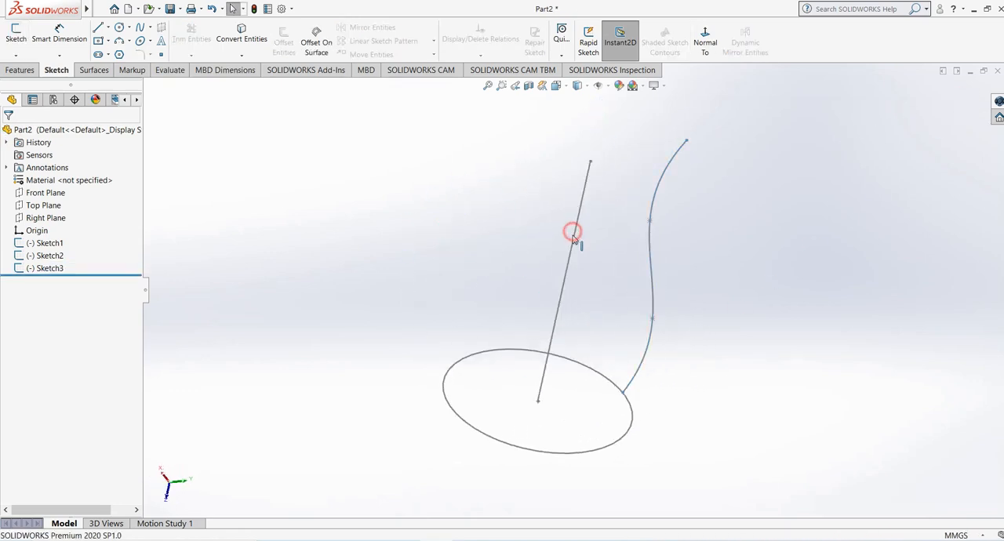
click(447, 329)
click(464, 361)
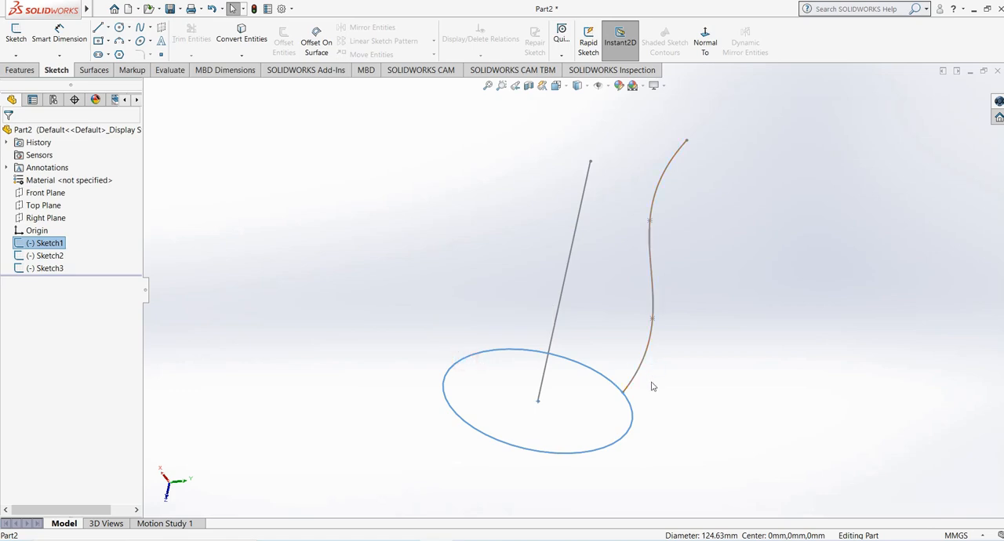
click(683, 399)
double_click(652, 335)
mouse_move(790, 393)
middle_down()
mouse_move(758, 346)
mouse_move(768, 302)
mouse_move(789, 357)
mouse_move(768, 342)
middle_up()
double_click(768, 303)
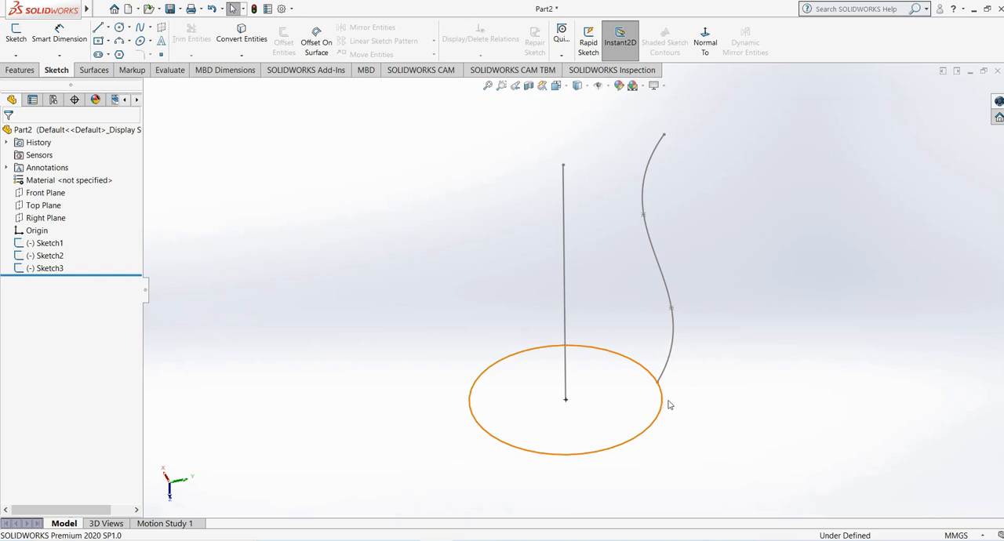
- Start a Swept Boss/Base with the circle as the profile and the straight line as the path
mouse_move(570, 383)
middle_down()
mouse_move(588, 332)
mouse_move(585, 360)
middle_up()
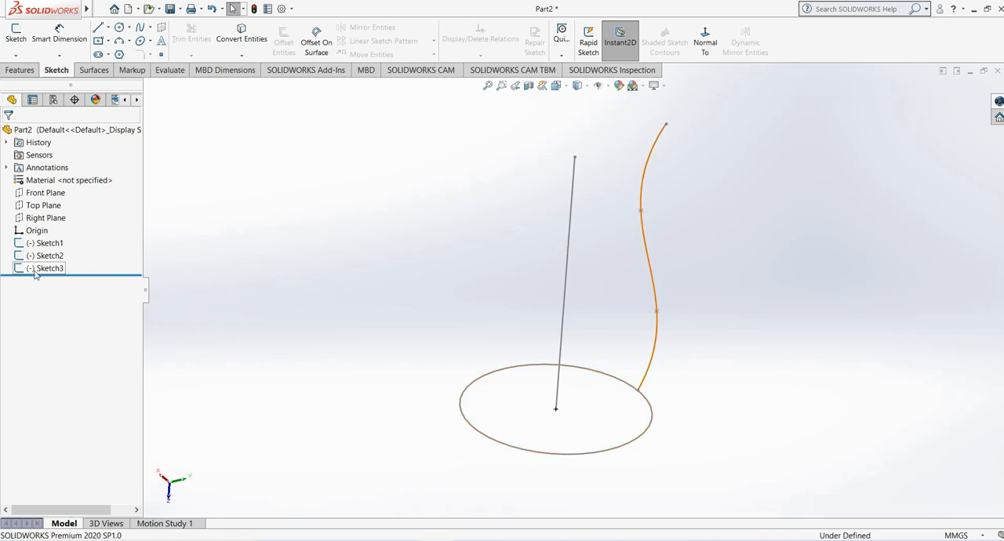
middle_drag(324, 304, 305, 305)
click(14, 72)
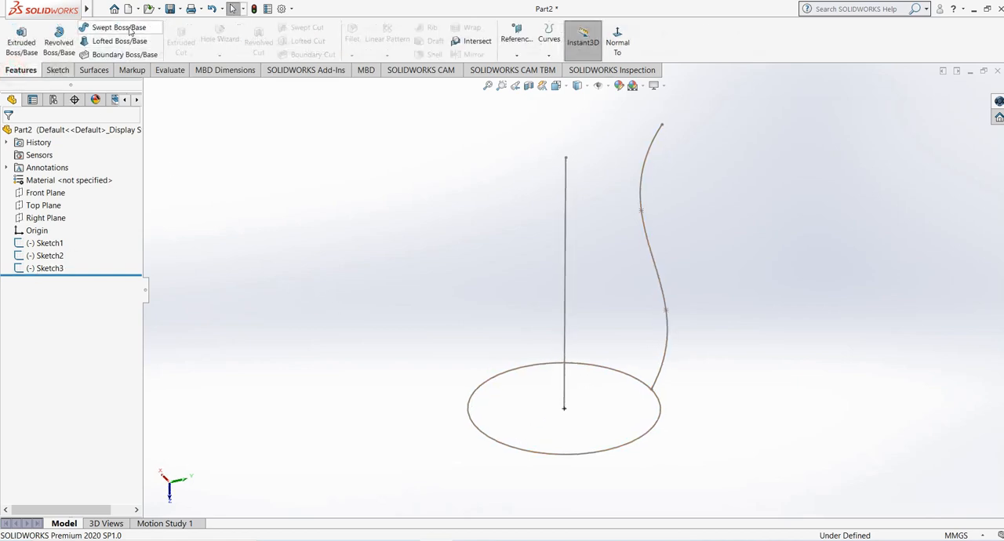
click(110, 27)
scroll(573, 290, up, 1)
scroll(603, 230, down, 1)
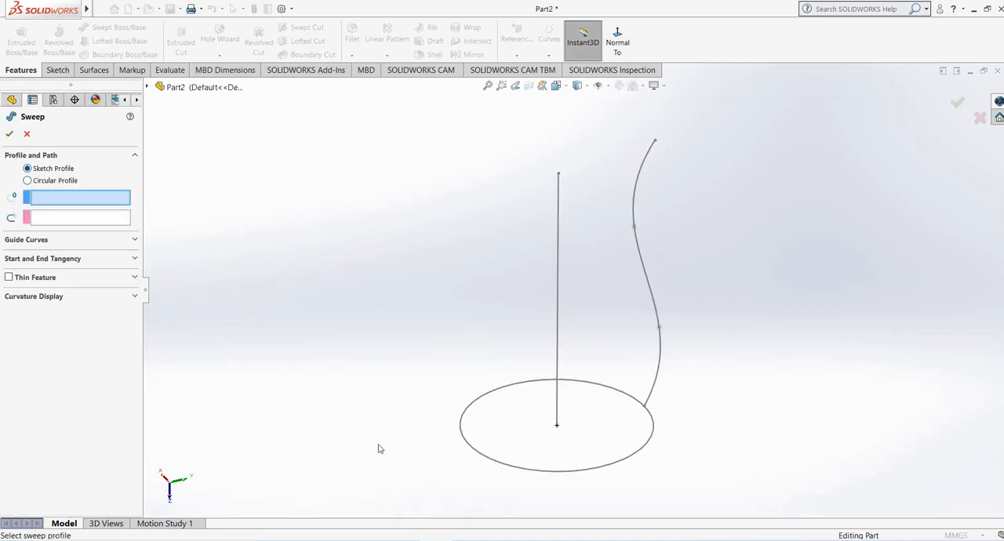
click(502, 466)
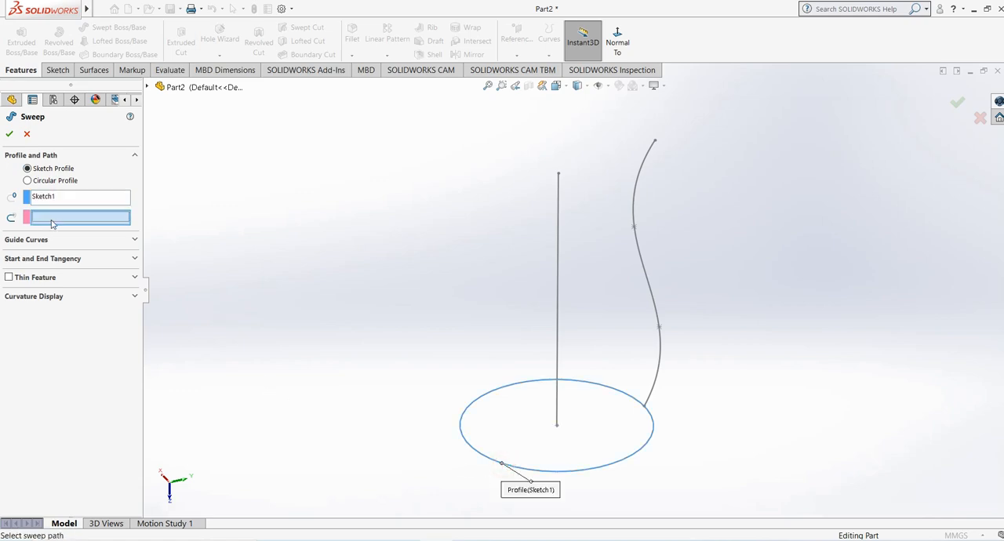
click(557, 341)
mouse_move(529, 357)
middle_down()
mouse_move(445, 332)
mouse_move(481, 291)
mouse_move(384, 294)
mouse_move(424, 307)
mouse_move(415, 335)
mouse_move(389, 355)
middle_up()
mouse_move(481, 476)
mouse_down()
mouse_move(411, 473)
mouse_move(361, 438)
mouse_up()
drag(453, 320, 353, 292)
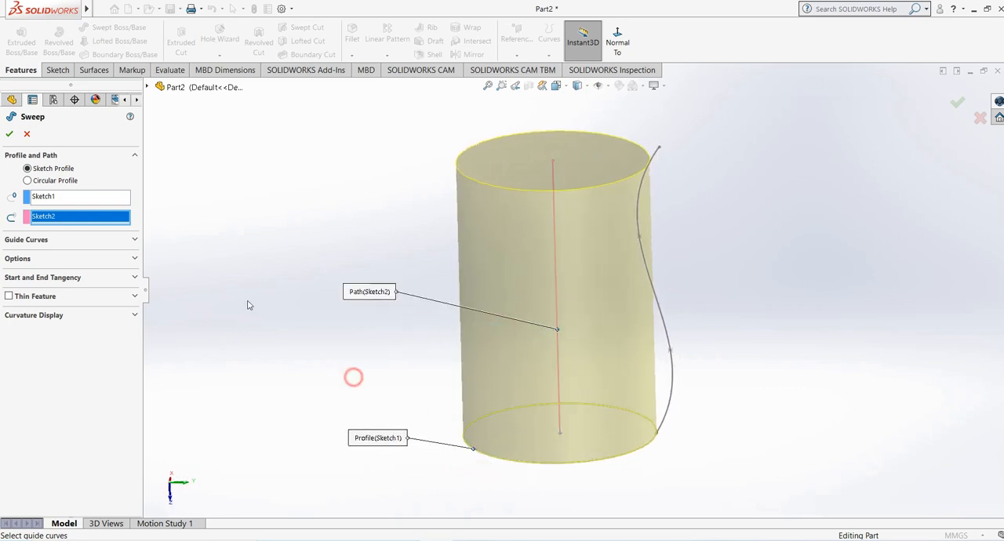
- Add the wavy spline as the sweep's guide curve and create the solid sweep
click(39, 240)
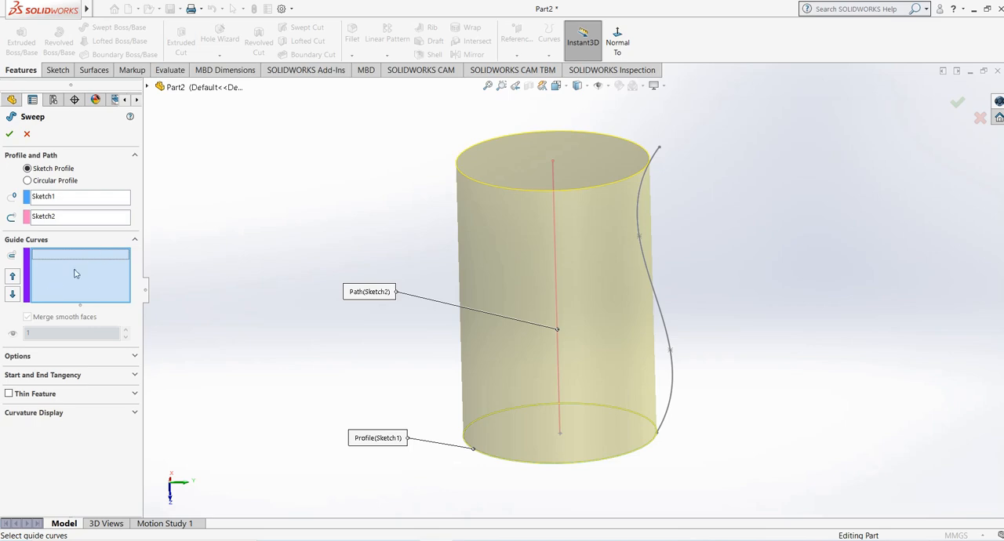
click(668, 333)
middle_drag(383, 334, 404, 369)
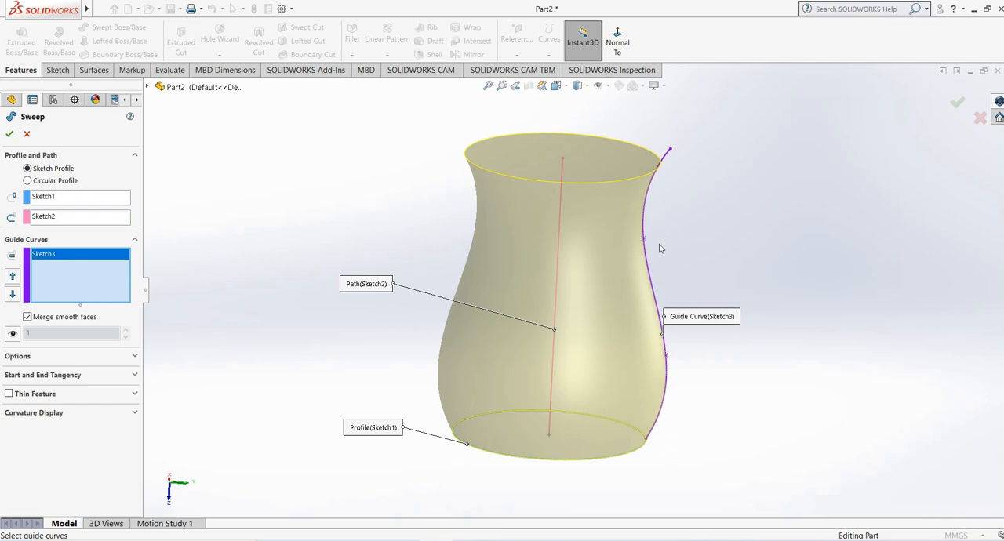
middle_drag(584, 517, 619, 448)
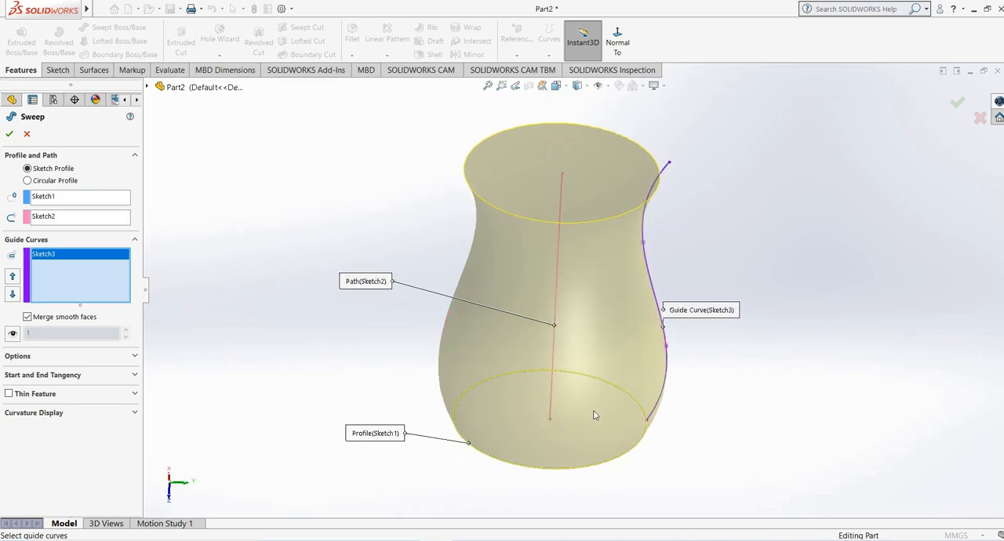
click(10, 137)
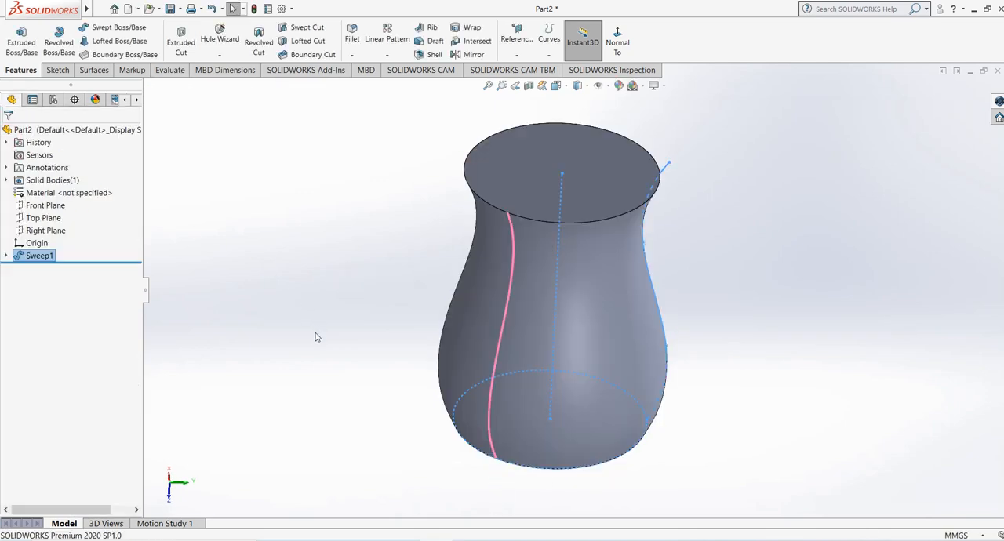
- Delete the sweep feature while keeping its circle, line and spline sketches
middle_drag(316, 336, 661, 268)
click(305, 299)
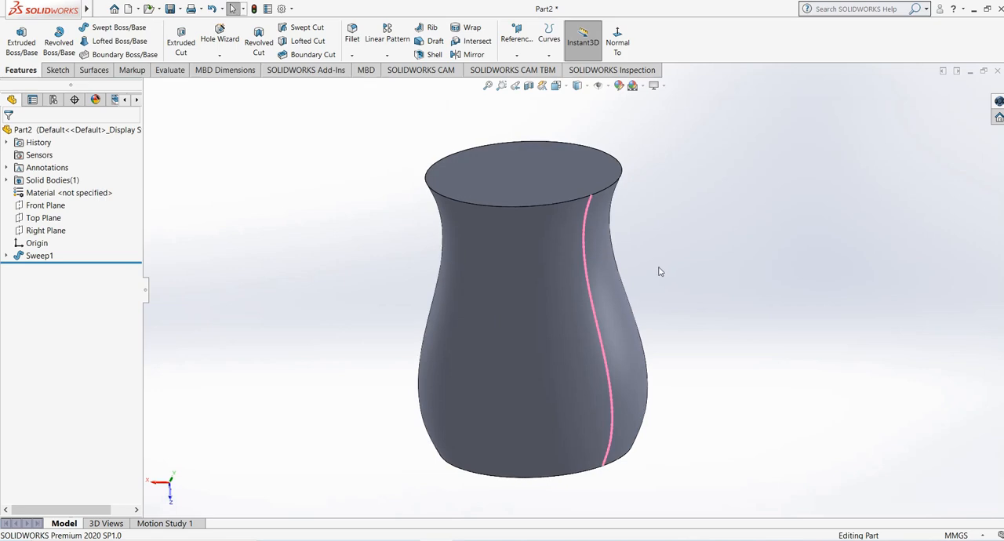
right_click(34, 257)
click(74, 323)
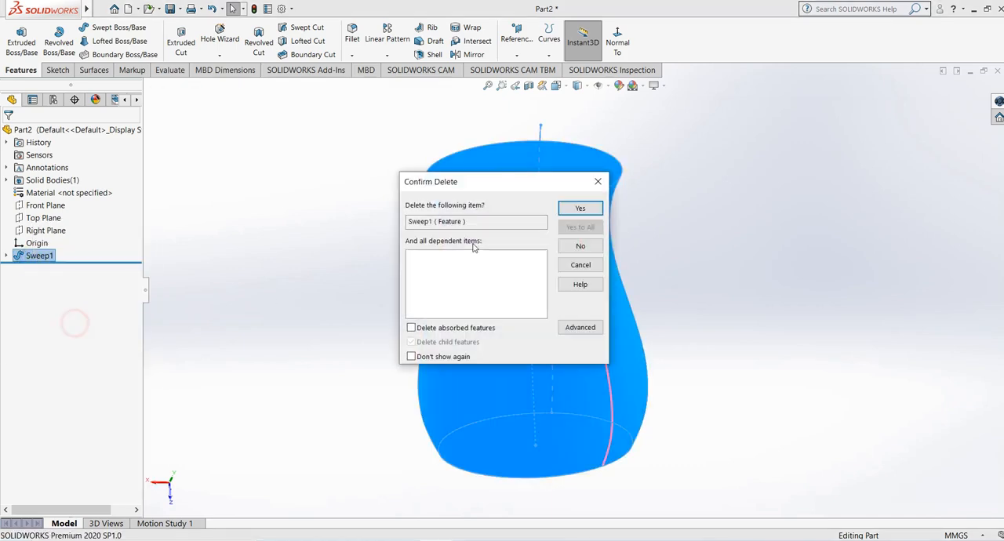
click(583, 206)
- Sketch a wavy four-point spline on the Top Plane from the circle's outer edge, rising about 192 mm alongside the straight path
mouse_move(353, 343)
middle_down()
mouse_move(397, 316)
mouse_move(387, 344)
middle_up()
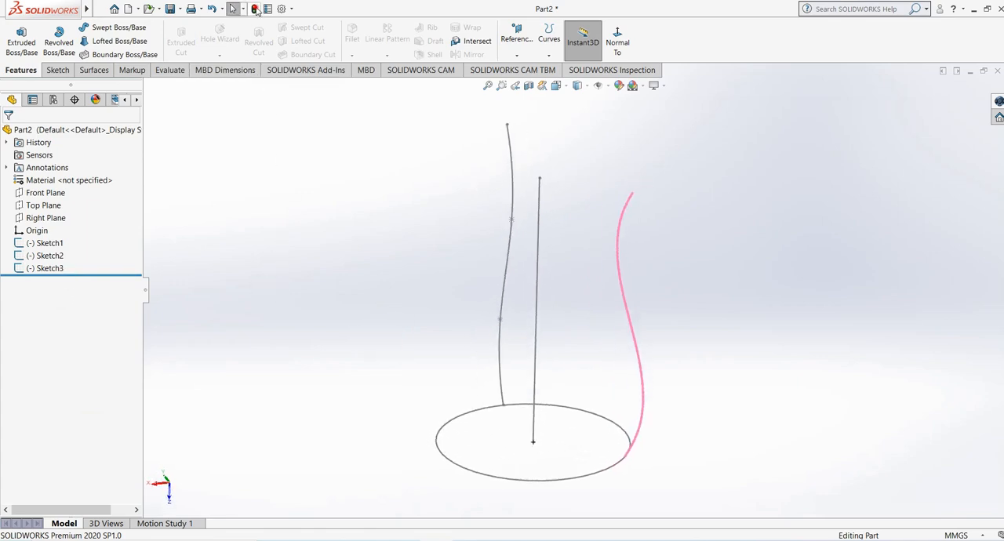
mouse_move(654, 304)
middle_down()
mouse_move(645, 337)
mouse_move(615, 192)
middle_up()
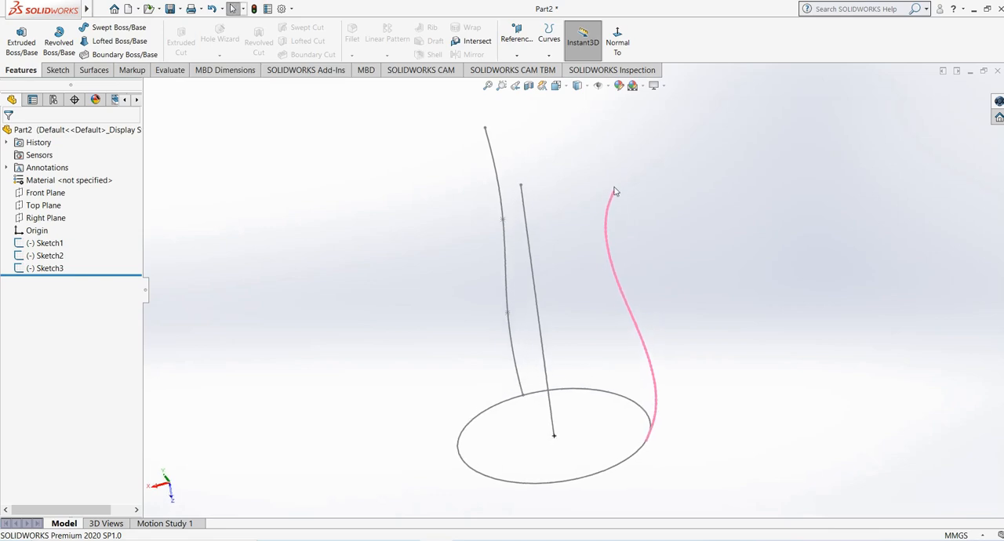
middle_drag(656, 420, 652, 156)
mouse_move(567, 454)
middle_down()
mouse_move(585, 468)
mouse_move(549, 427)
middle_up()
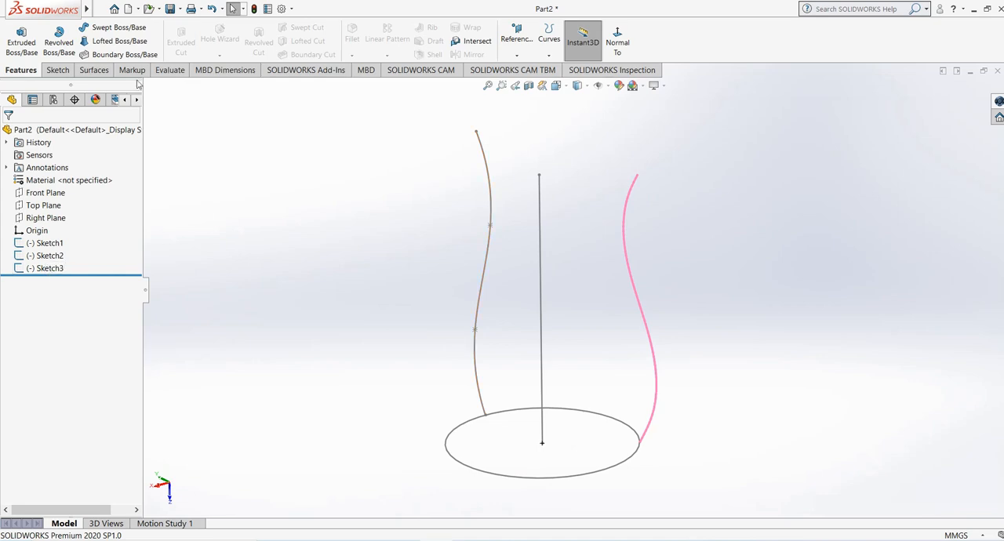
click(46, 193)
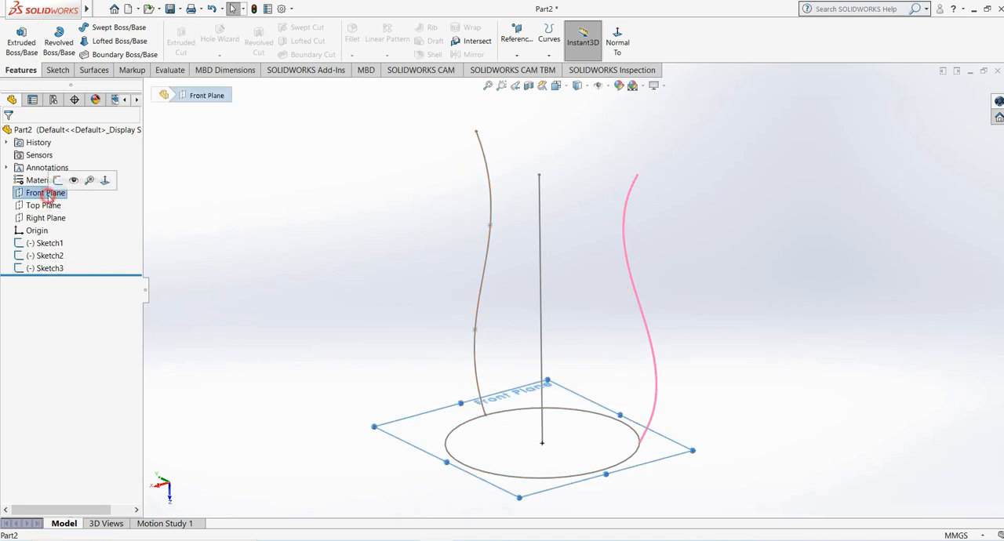
click(44, 206)
mouse_move(271, 280)
middle_down()
mouse_move(215, 316)
mouse_move(208, 338)
middle_up()
click(63, 72)
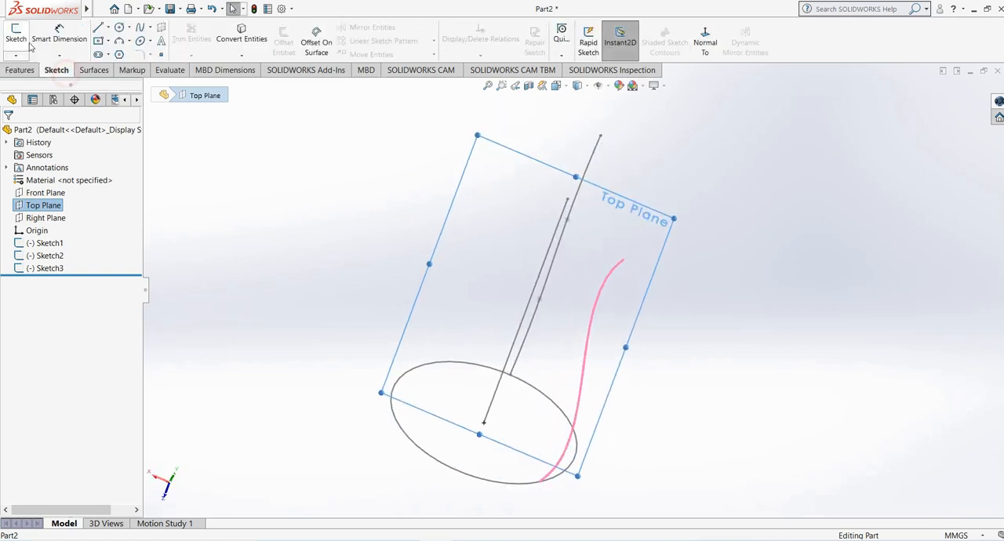
click(28, 41)
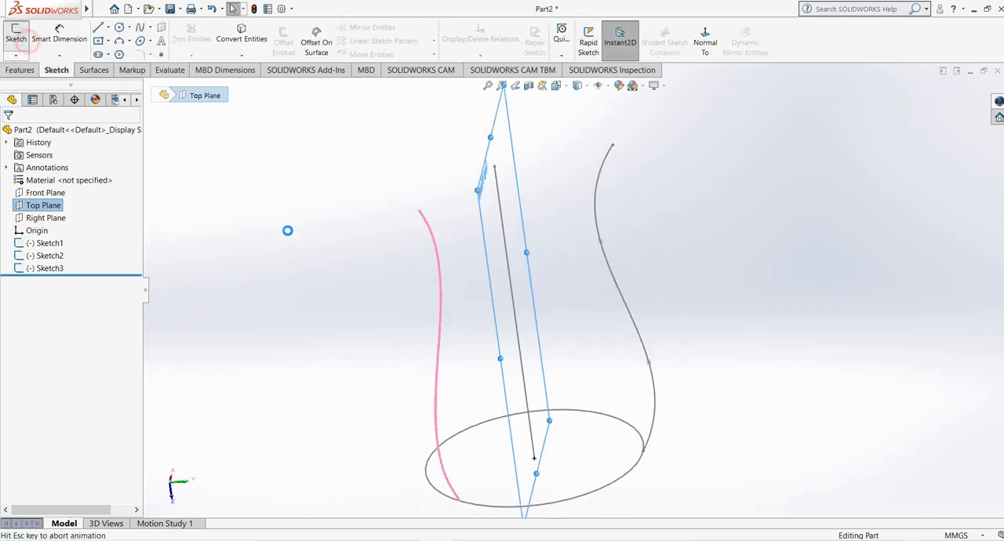
click(139, 27)
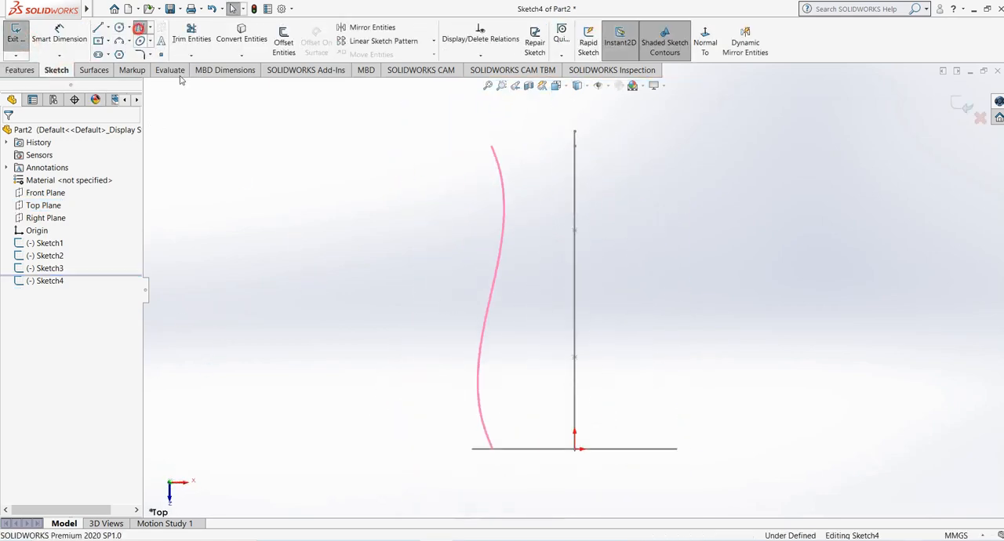
click(471, 449)
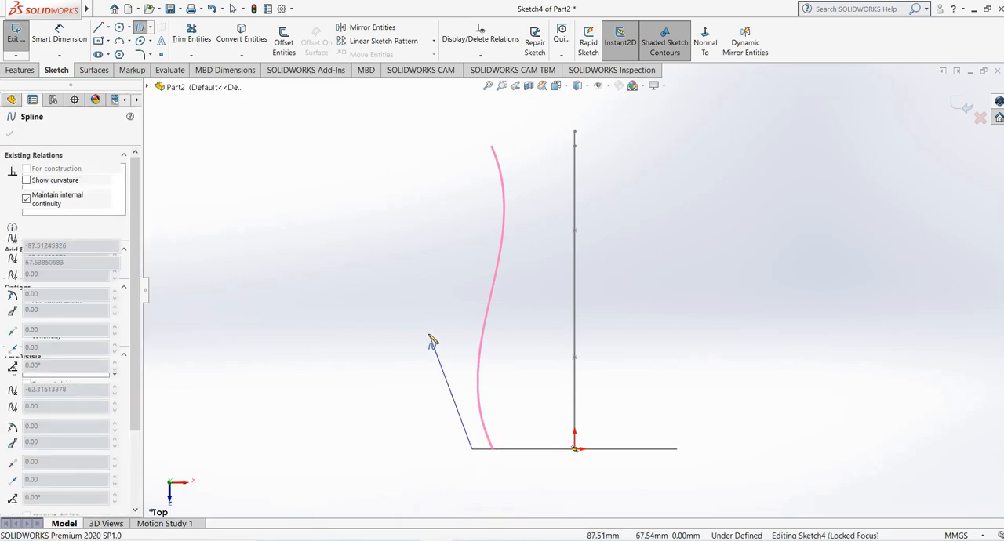
click(426, 325)
click(458, 213)
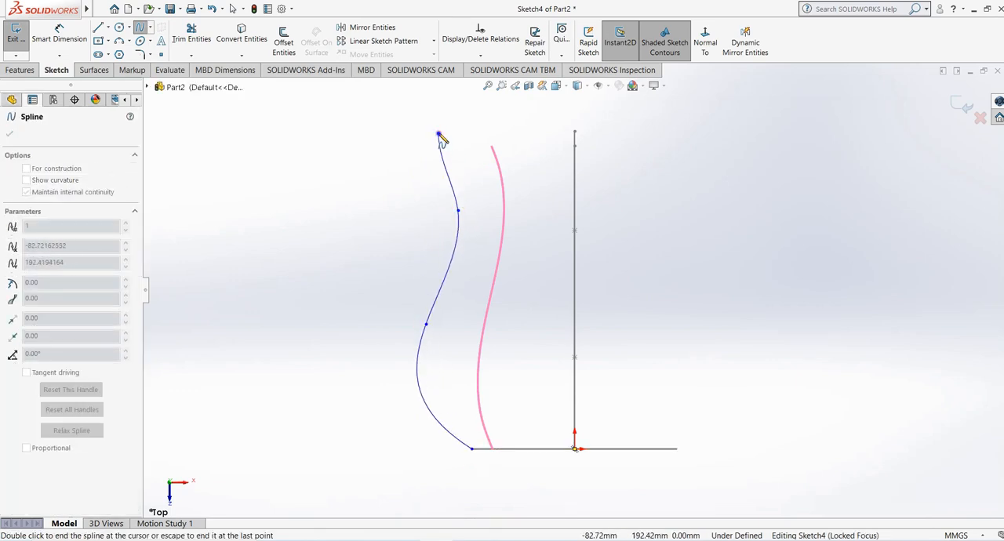
right_click(437, 134)
click(473, 146)
- Add a Pierce relation between the new spline's lower endpoint and the circle, and exit the sketch
middle_drag(448, 269, 476, 254)
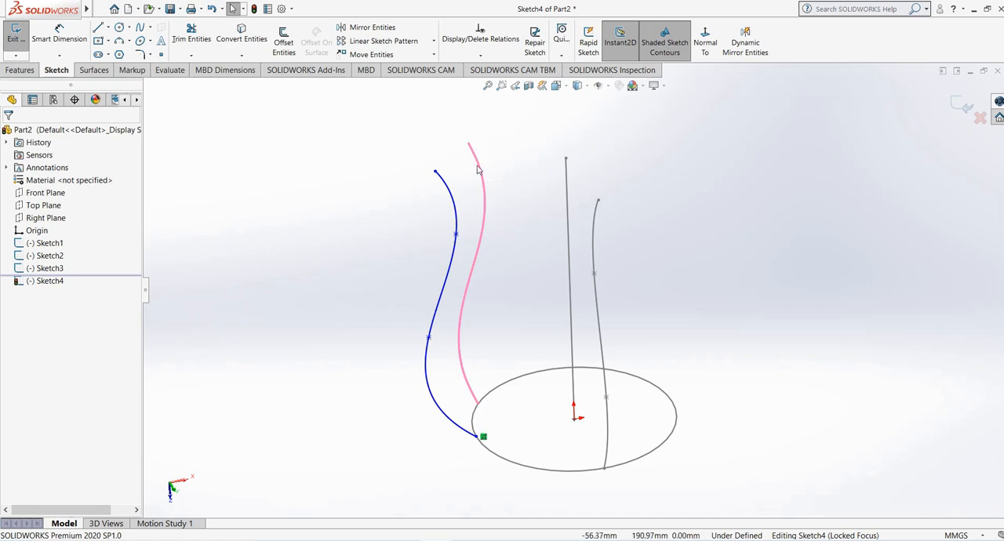
click(475, 441)
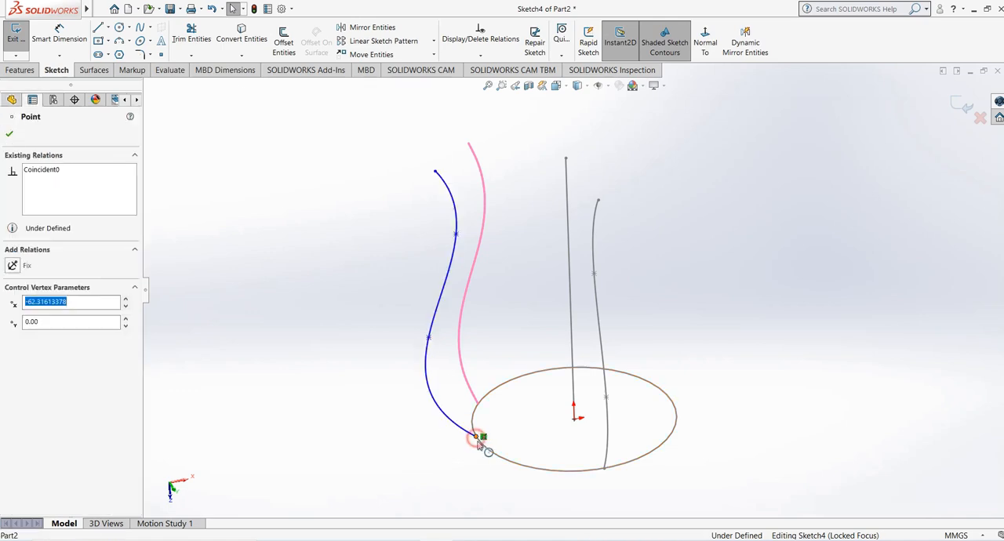
ctrl+click(488, 452)
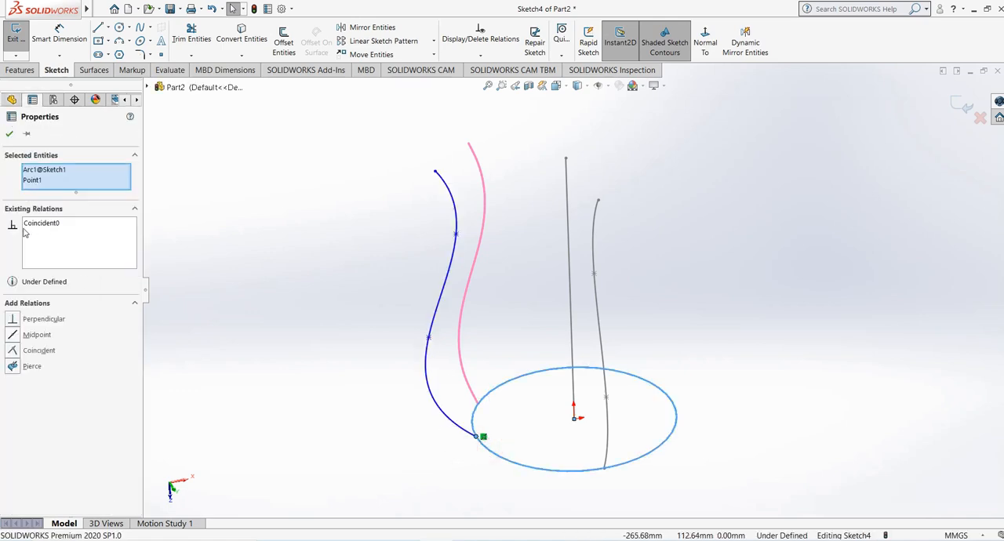
click(13, 367)
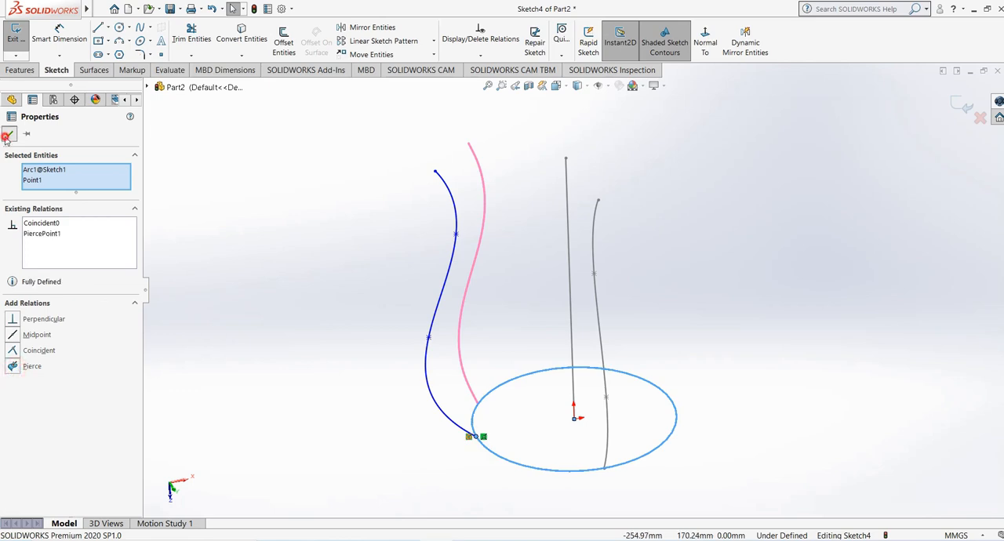
click(10, 133)
mouse_move(265, 278)
middle_down()
mouse_move(309, 235)
mouse_move(347, 314)
mouse_move(498, 333)
middle_up()
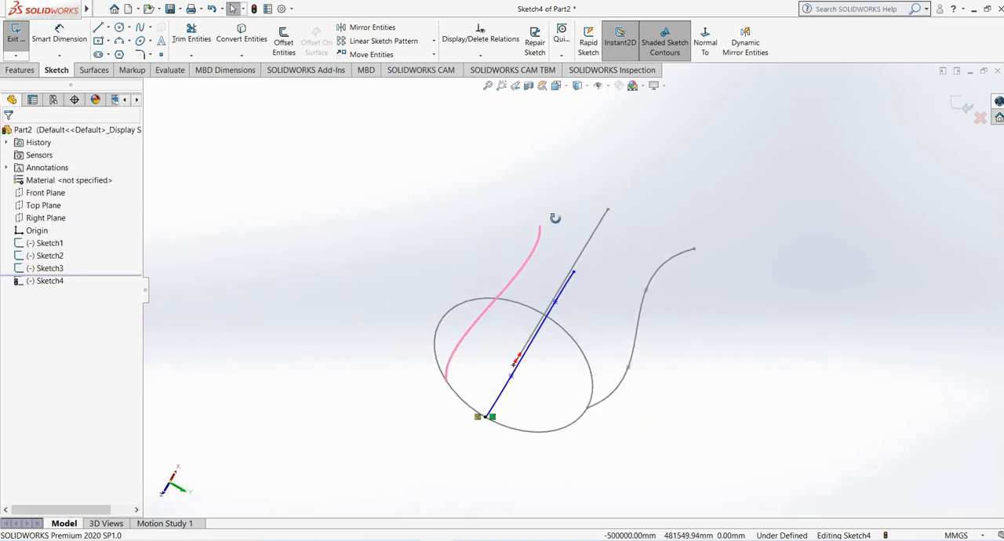
middle_drag(556, 218, 556, 195)
click(963, 109)
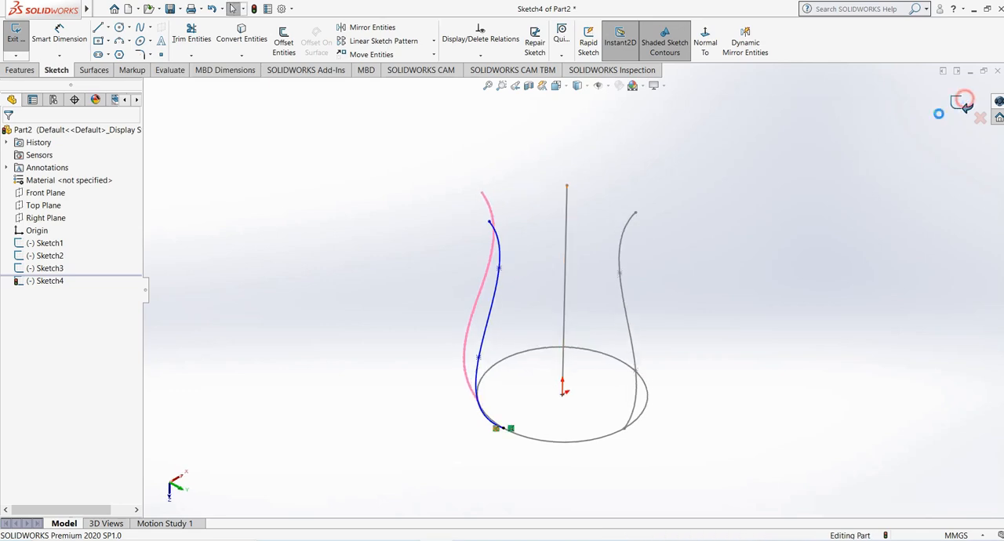
- Start a Swept Boss/Base, clear the preselected path, and use the circle as the profile and the straight line as the path
middle_drag(596, 271, 550, 257)
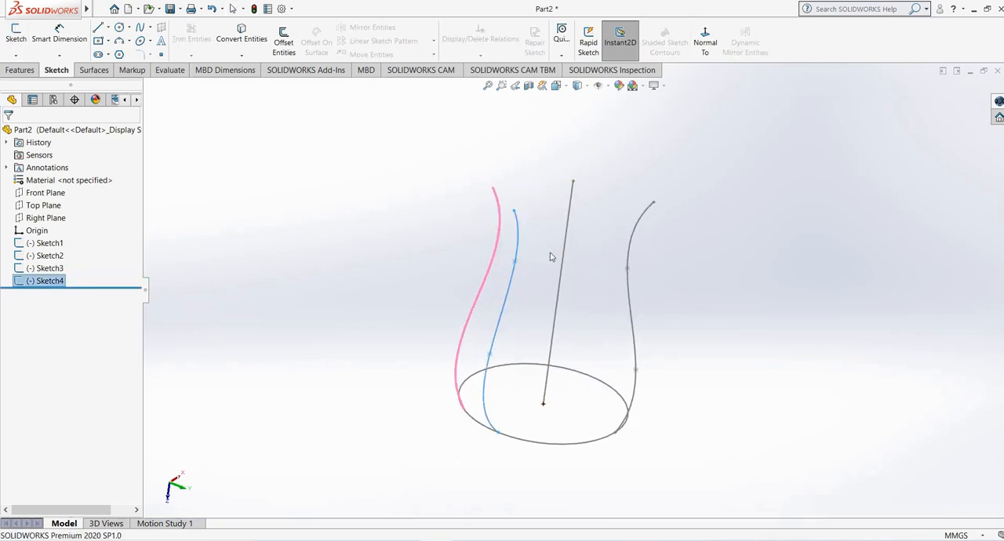
click(14, 69)
click(110, 26)
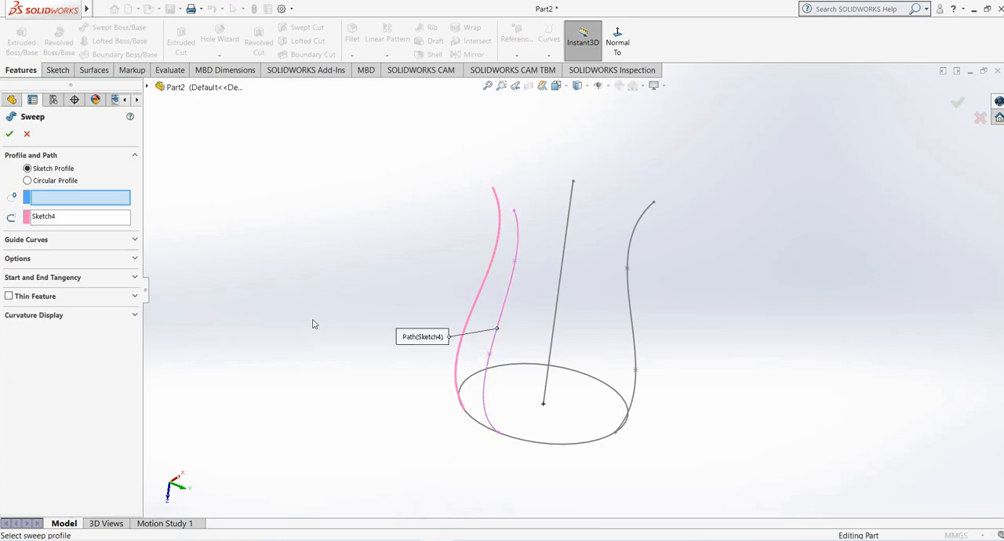
right_click(61, 218)
click(90, 226)
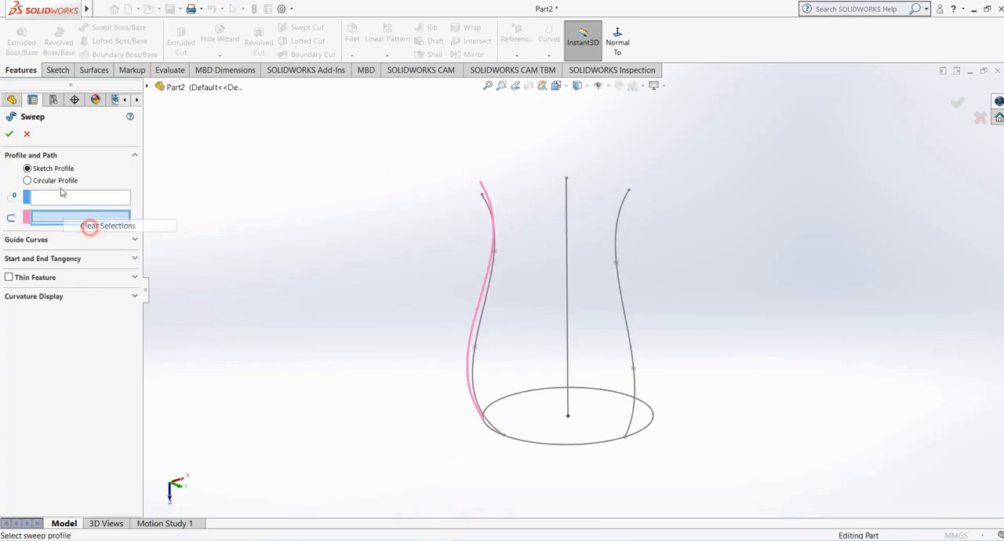
click(58, 197)
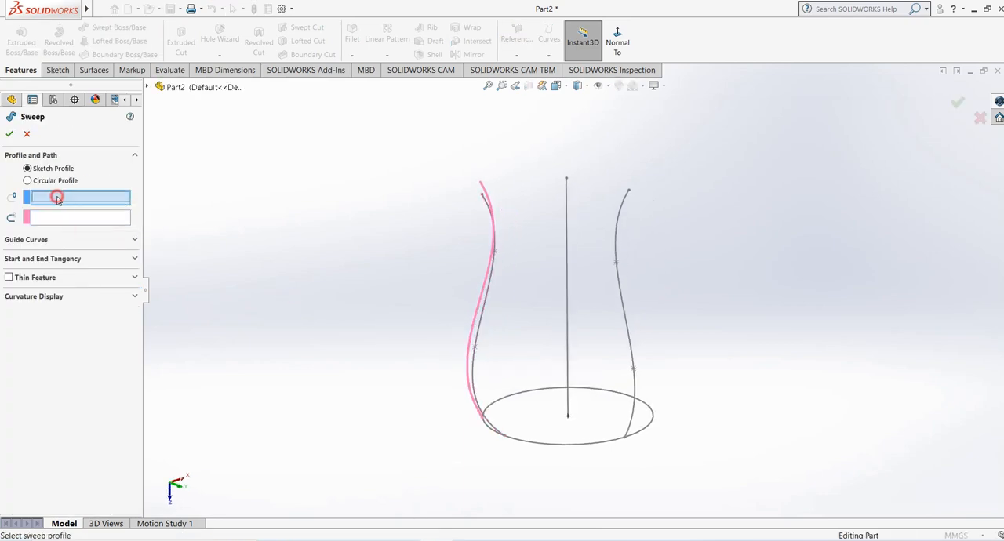
click(570, 445)
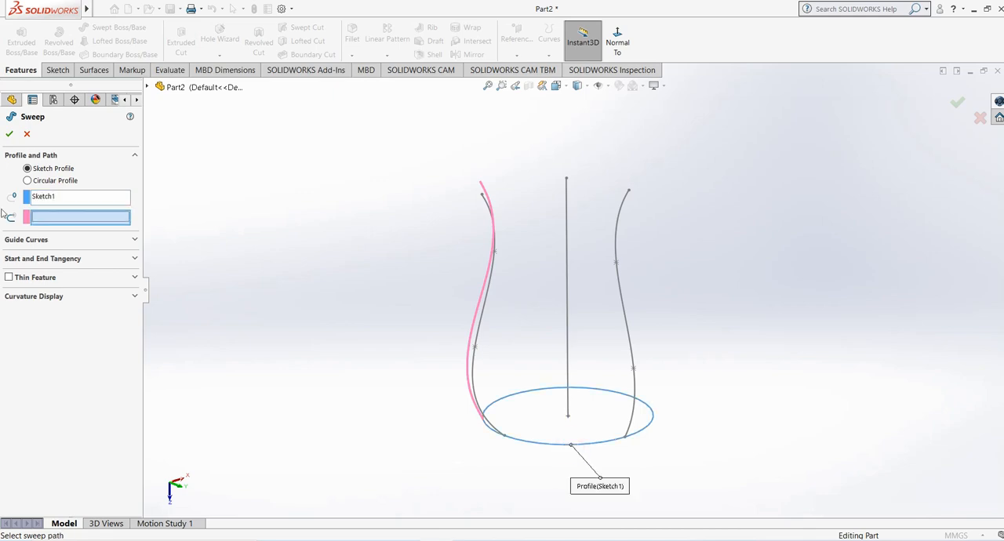
click(567, 314)
- Add the Right Plane spline and the Top Plane spline as the sweep's two guide curves
click(47, 240)
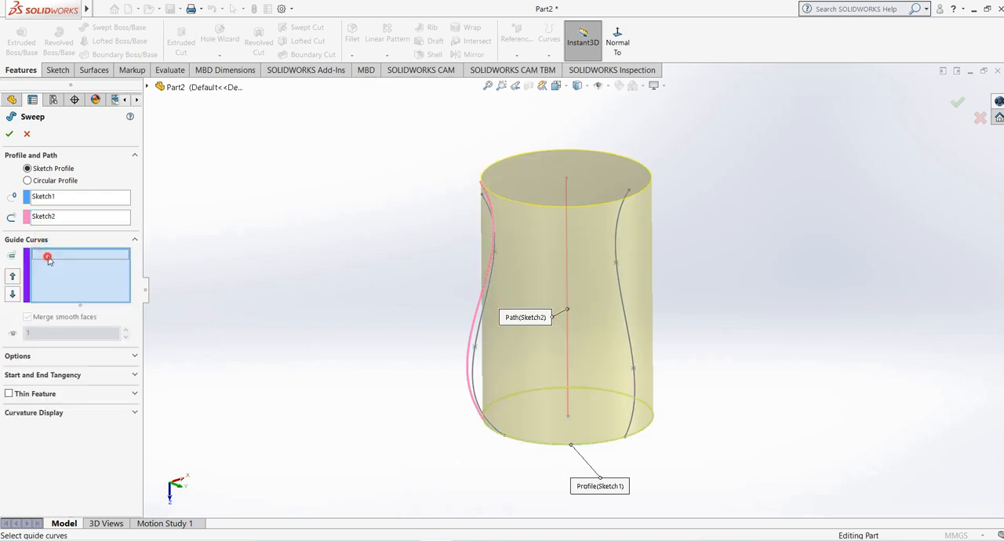
click(628, 327)
mouse_move(505, 384)
middle_down()
mouse_move(632, 359)
mouse_move(502, 377)
mouse_move(491, 422)
mouse_move(552, 376)
mouse_move(563, 418)
mouse_move(473, 419)
mouse_move(484, 458)
middle_up()
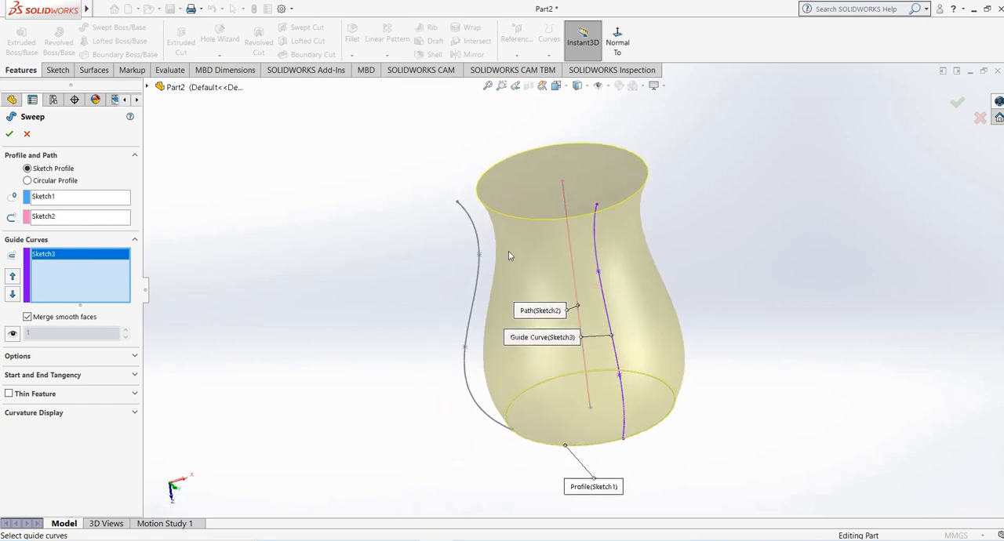
mouse_move(508, 251)
middle_down()
mouse_move(510, 345)
mouse_move(507, 307)
middle_up()
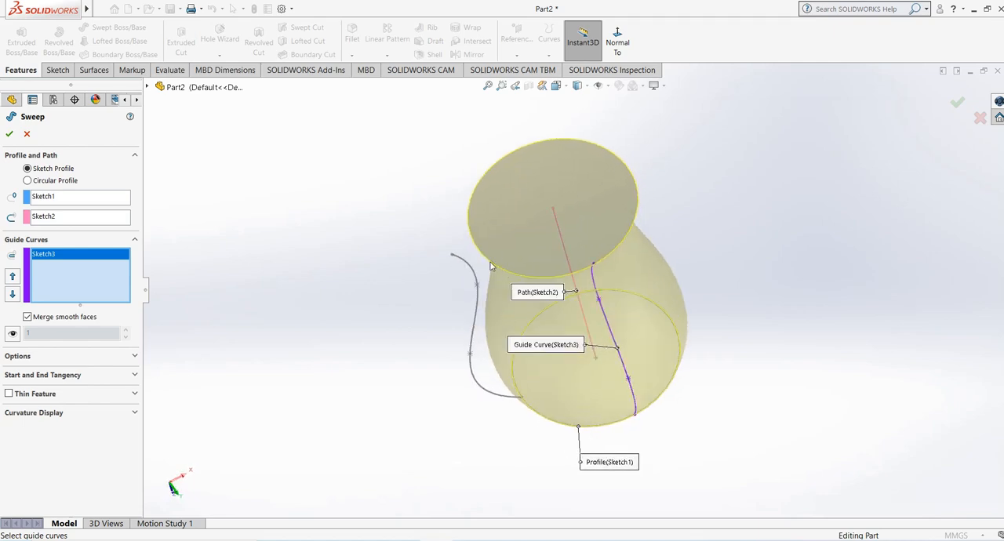
click(478, 316)
mouse_move(408, 399)
middle_down()
mouse_move(440, 343)
mouse_move(554, 431)
middle_up()
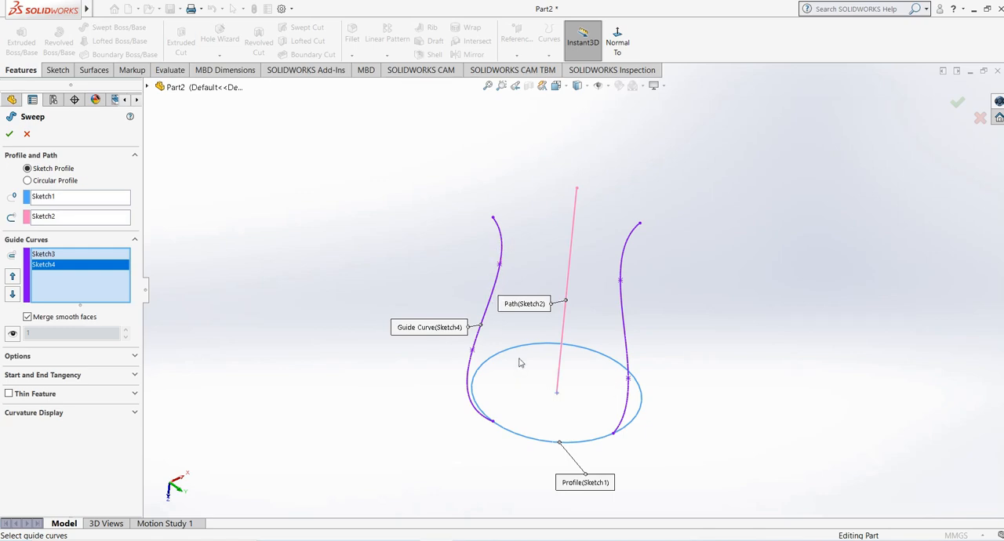
- Cancel the unfinished sweep and close the part without saving its changes
click(26, 133)
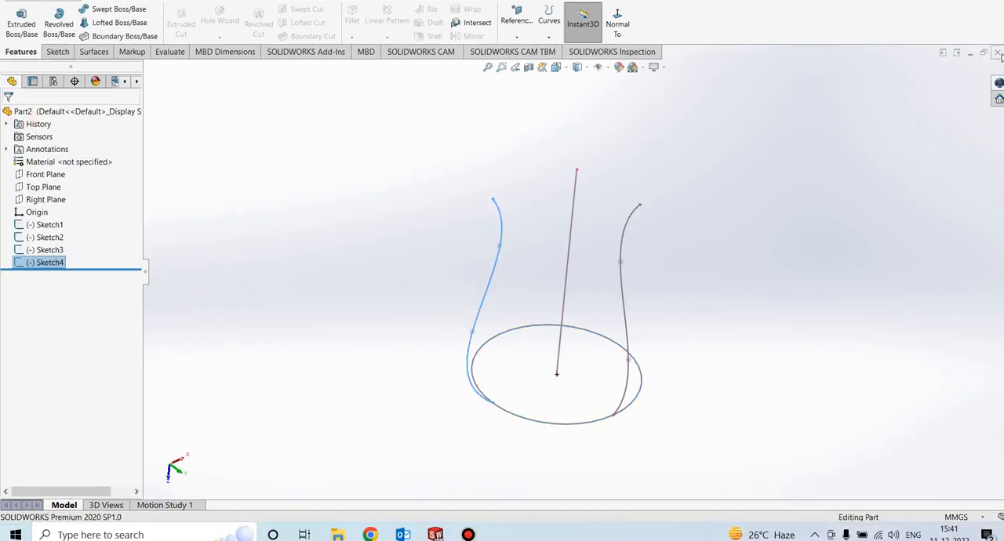
click(997, 71)
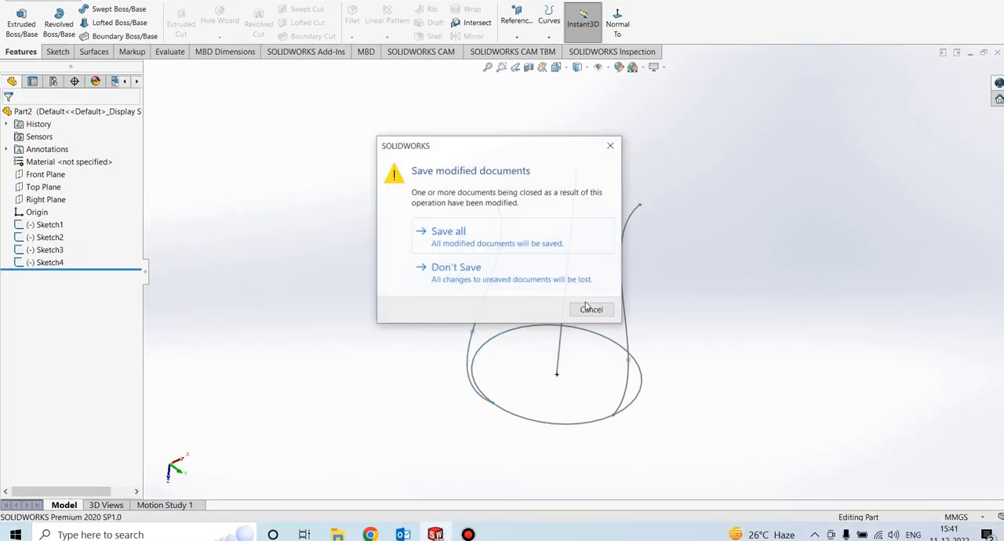
click(474, 270)
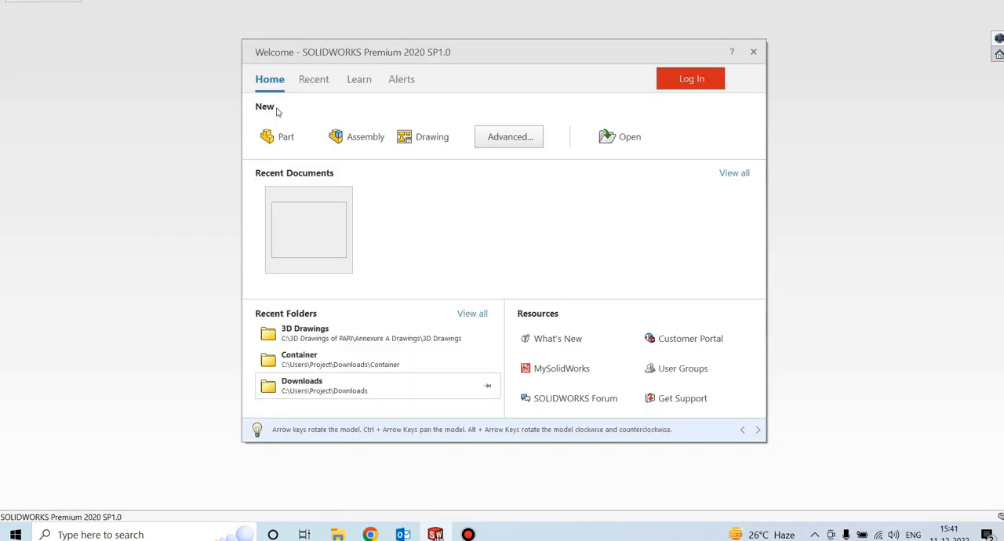
- Create a new part and set its unit system to MMGS (millimeter, gram, second)
click(284, 257)
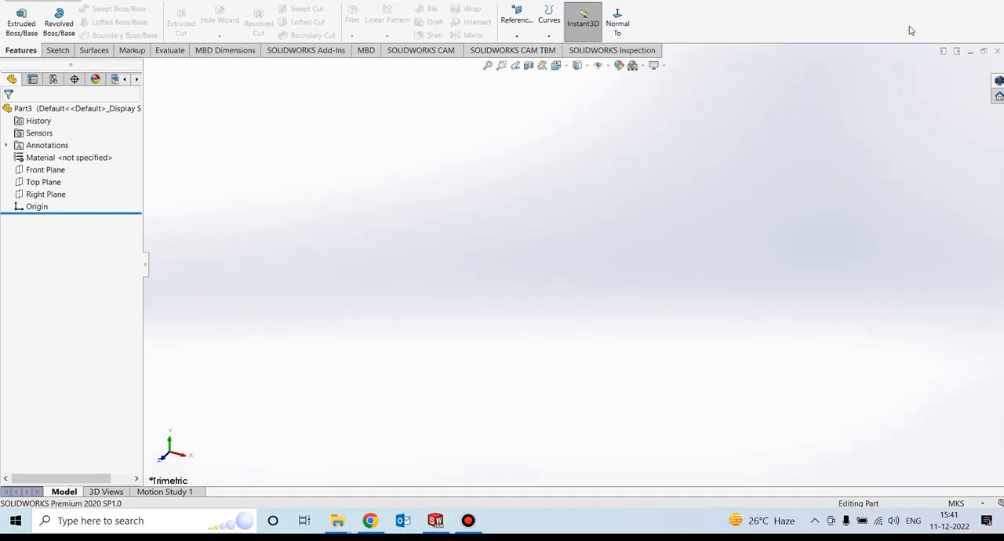
click(524, 329)
click(44, 169)
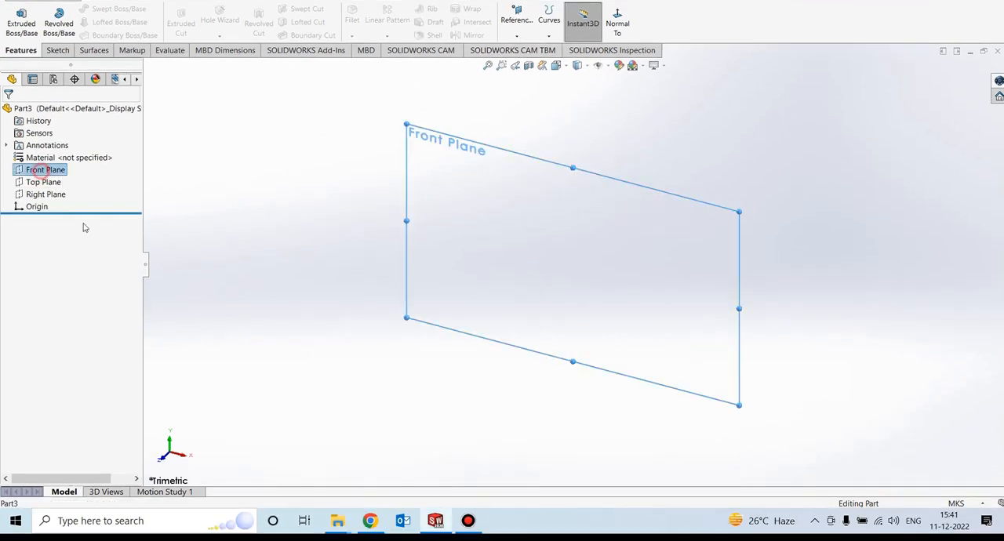
click(938, 497)
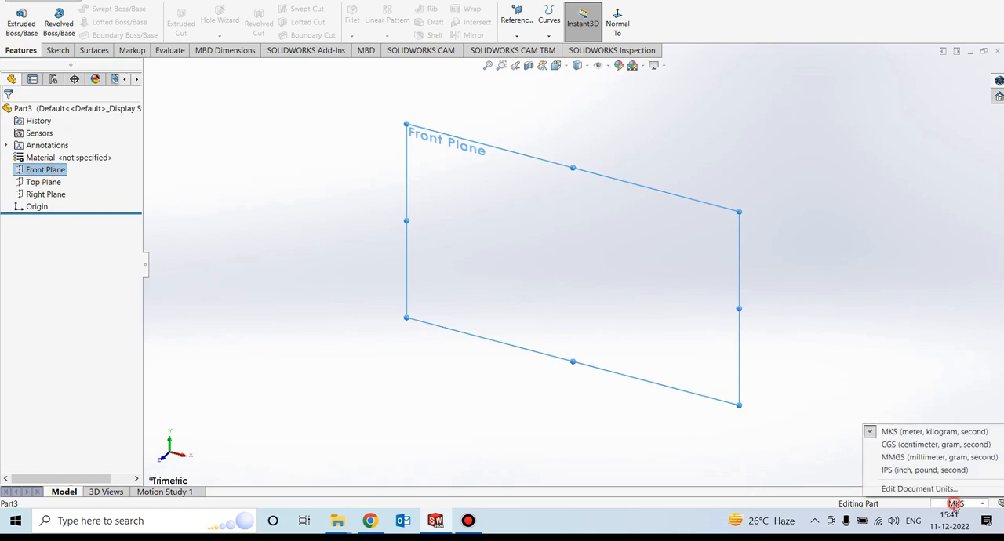
click(894, 455)
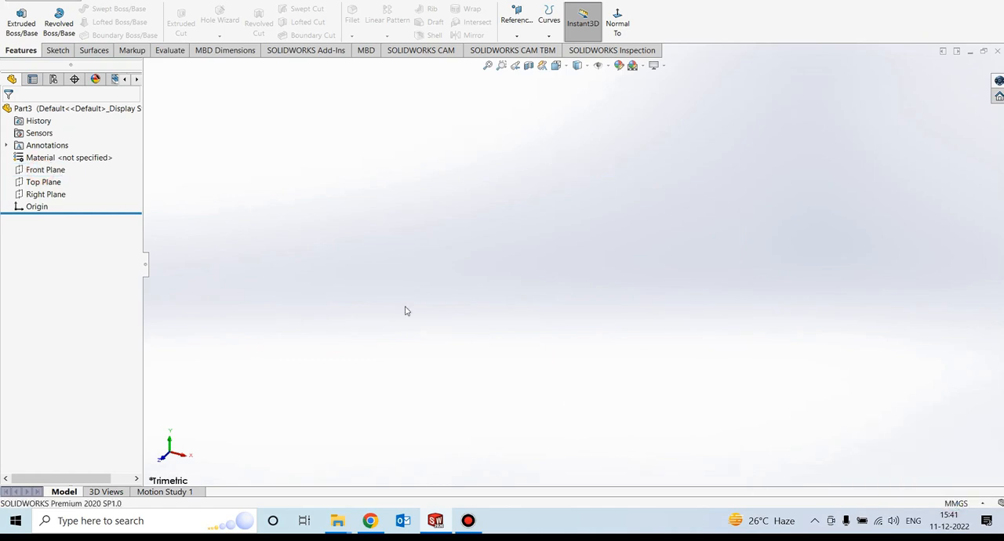
- Sketch an origin-centred ellipse on the Front Plane with semi-axes about 57 mm horizontal and 48.5 mm vertical, and exit the sketch
click(47, 171)
click(56, 49)
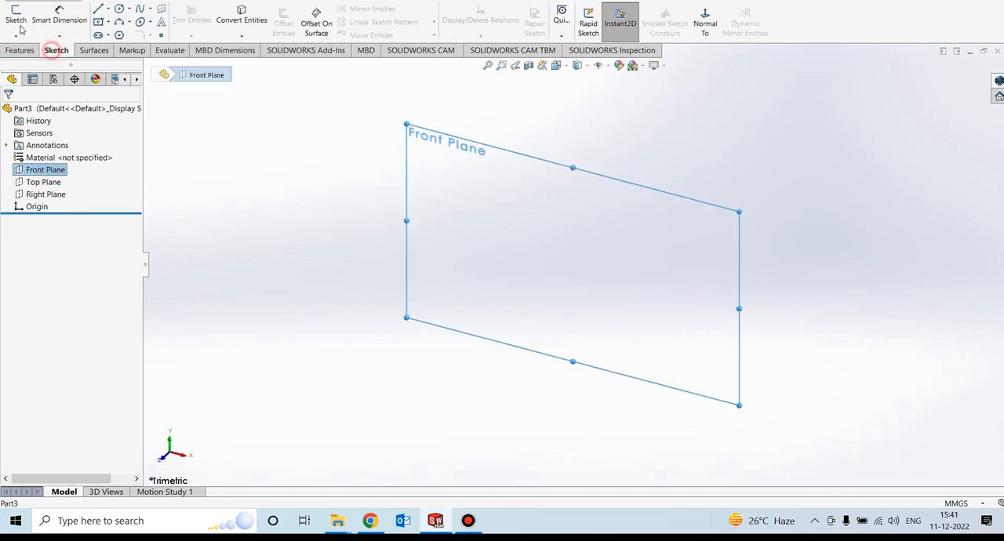
click(16, 15)
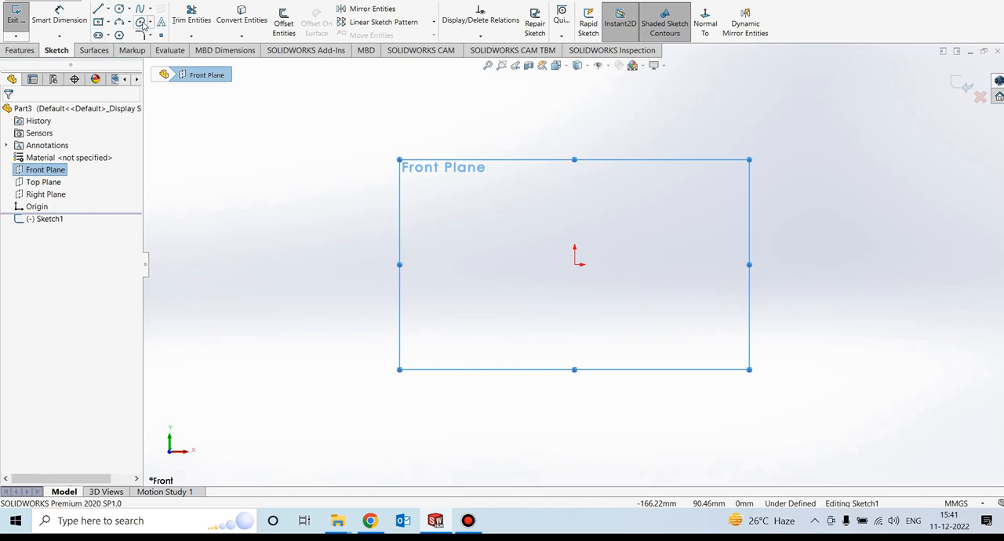
click(149, 22)
click(160, 34)
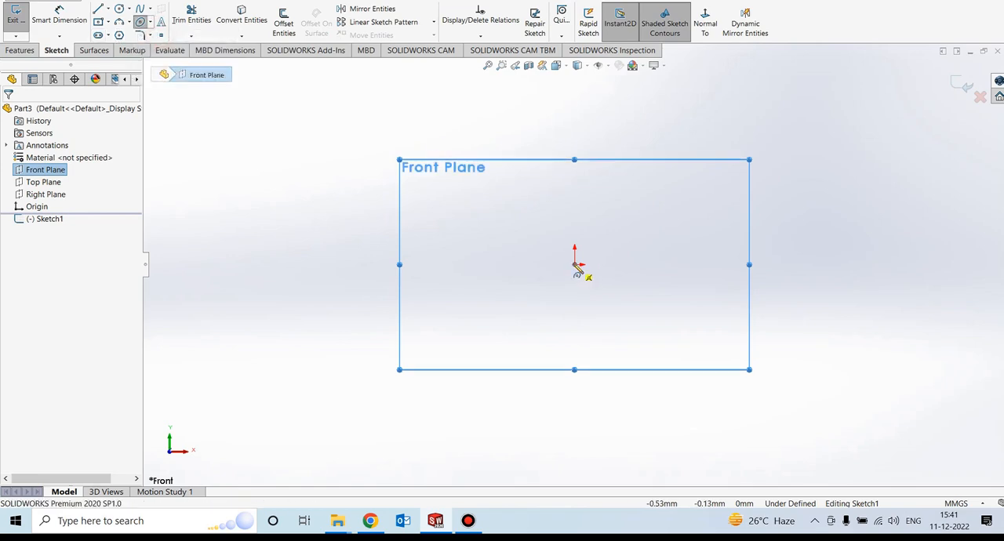
click(576, 265)
click(687, 265)
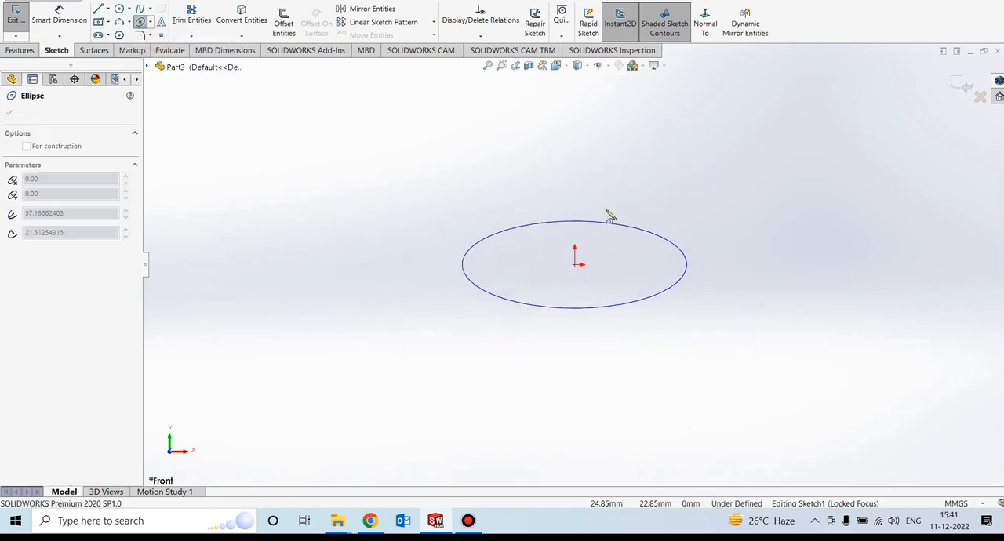
click(577, 172)
key(Escape)
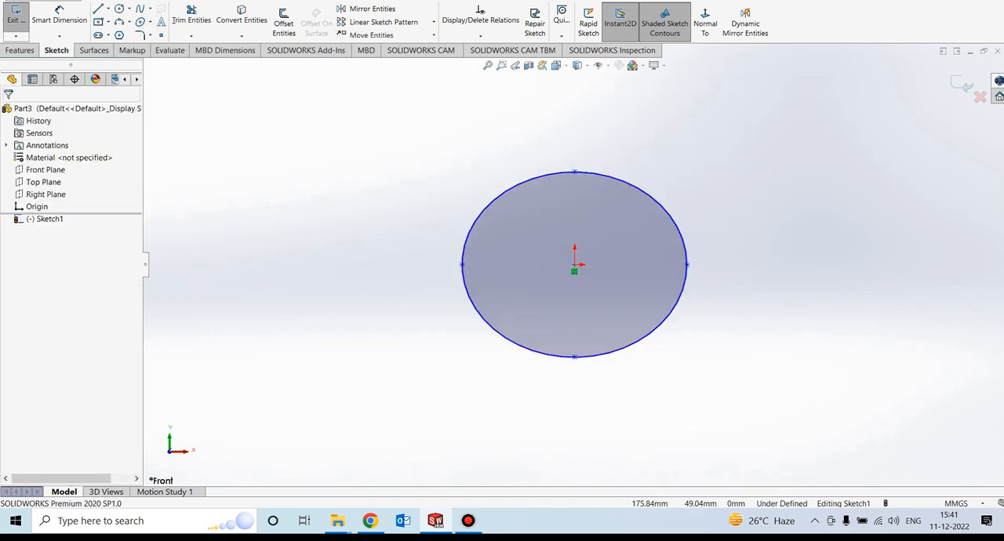
click(962, 83)
- Sketch a straight vertical line on the Top Plane from the origin, perpendicular to the ellipse's plane, and exit the sketch
mouse_move(582, 331)
middle_down()
mouse_move(526, 188)
mouse_move(591, 185)
mouse_move(598, 208)
mouse_move(625, 184)
middle_up()
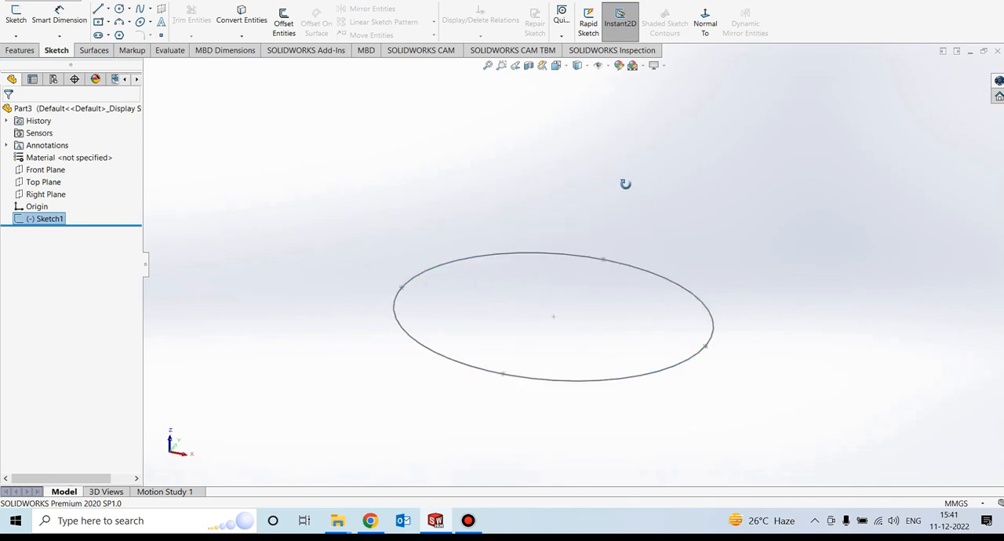
click(43, 182)
middle_drag(350, 264, 352, 251)
click(14, 20)
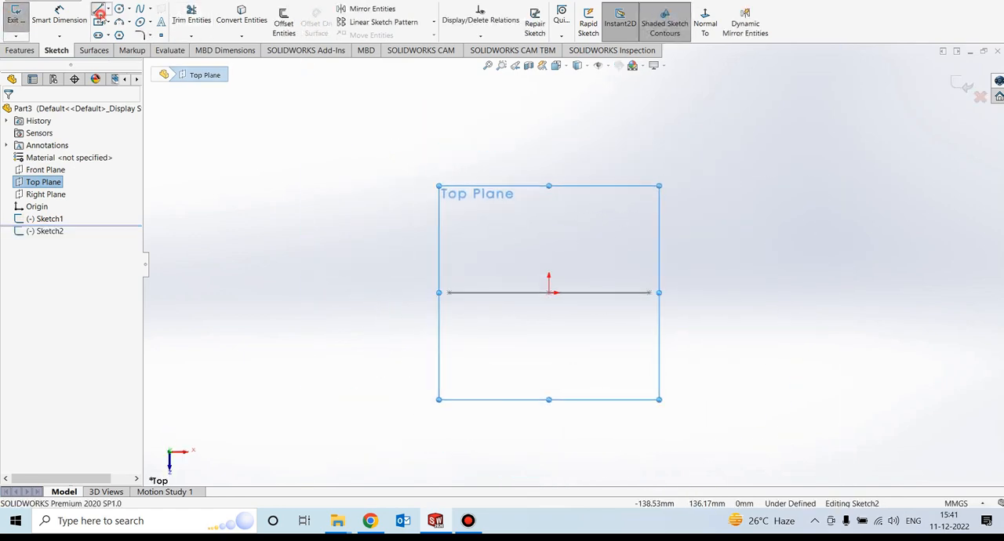
click(98, 9)
click(544, 309)
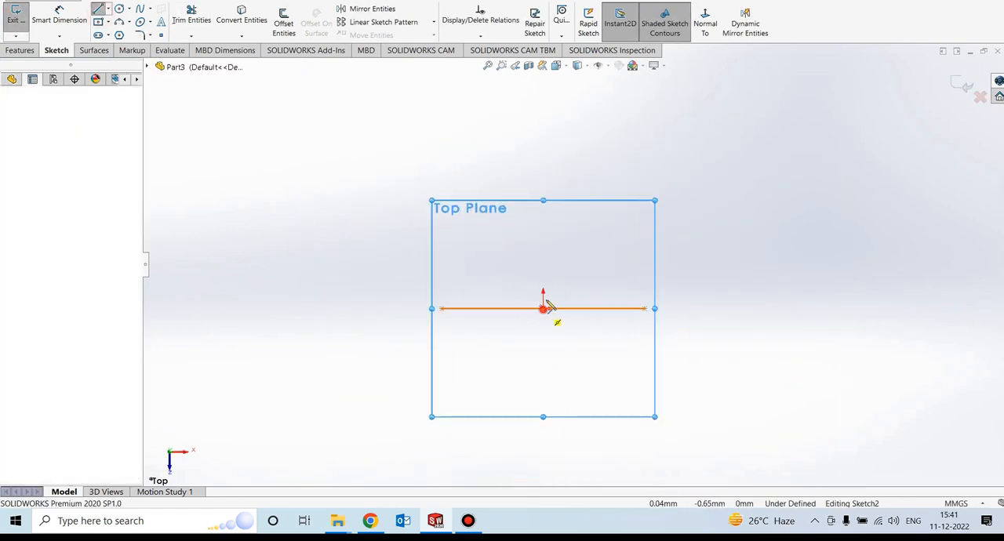
click(544, 87)
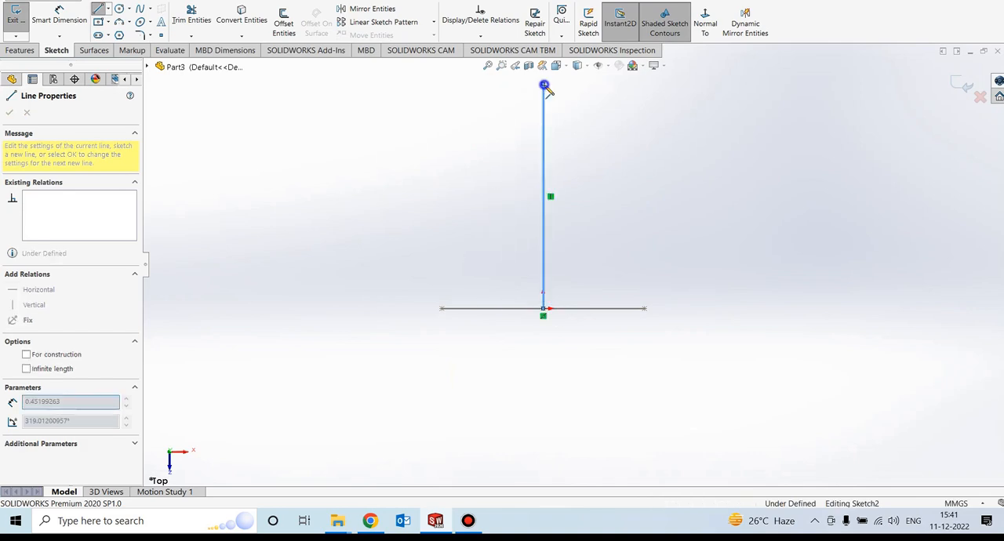
right_click(552, 63)
click(574, 92)
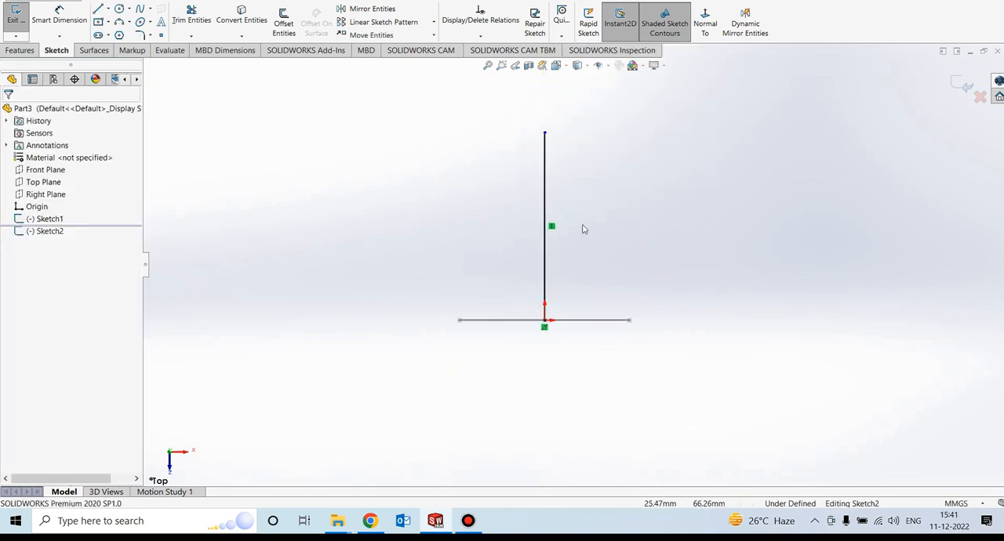
scroll(596, 188, down, 2)
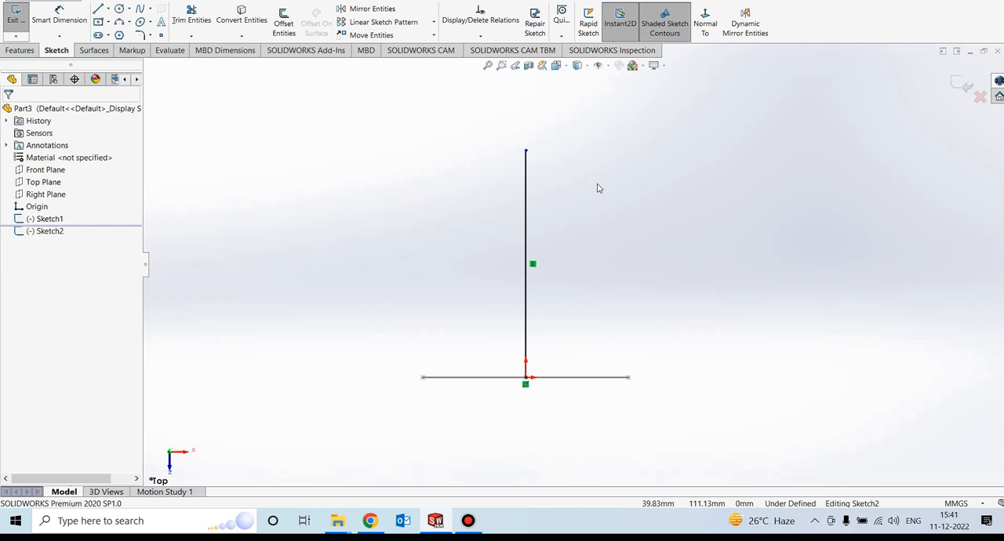
click(966, 84)
- Sketch a wavy four-point spline on the Right Plane from the ellipse's upper vertex, running alongside the straight line for nearly its full length
mouse_move(650, 272)
middle_down()
mouse_move(599, 302)
mouse_move(573, 363)
mouse_move(582, 358)
middle_up()
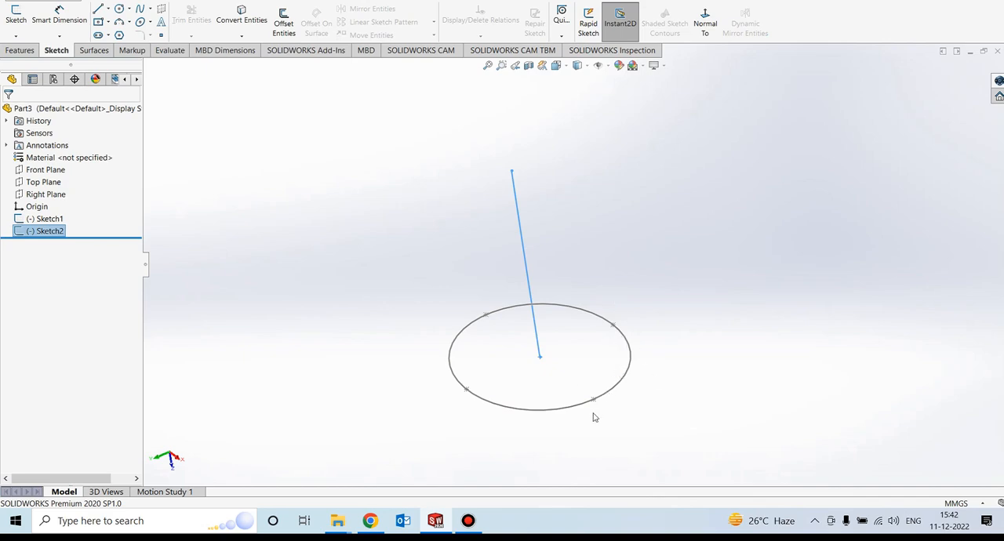
mouse_move(509, 379)
middle_down()
mouse_move(522, 369)
mouse_move(527, 380)
middle_up()
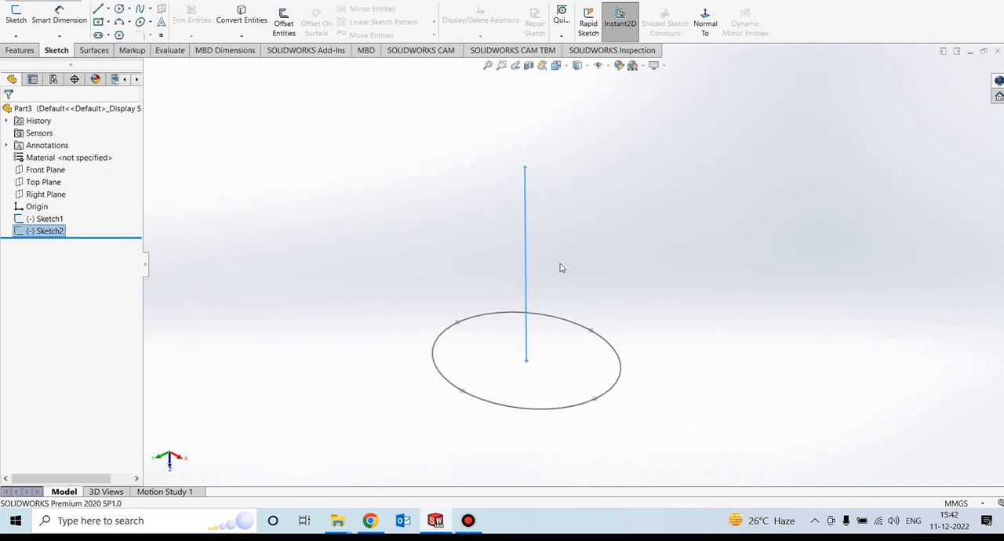
middle_drag(560, 269, 608, 260)
click(298, 215)
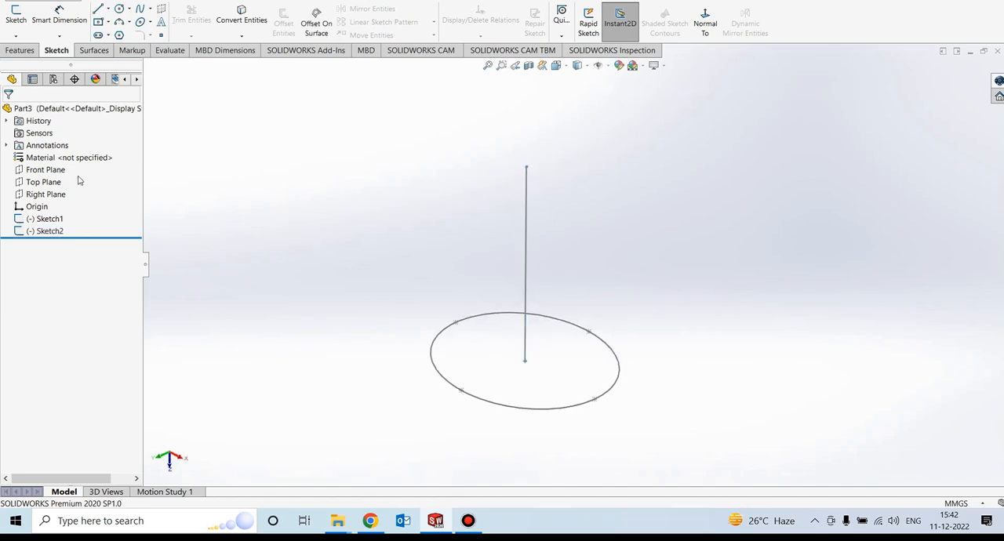
click(15, 17)
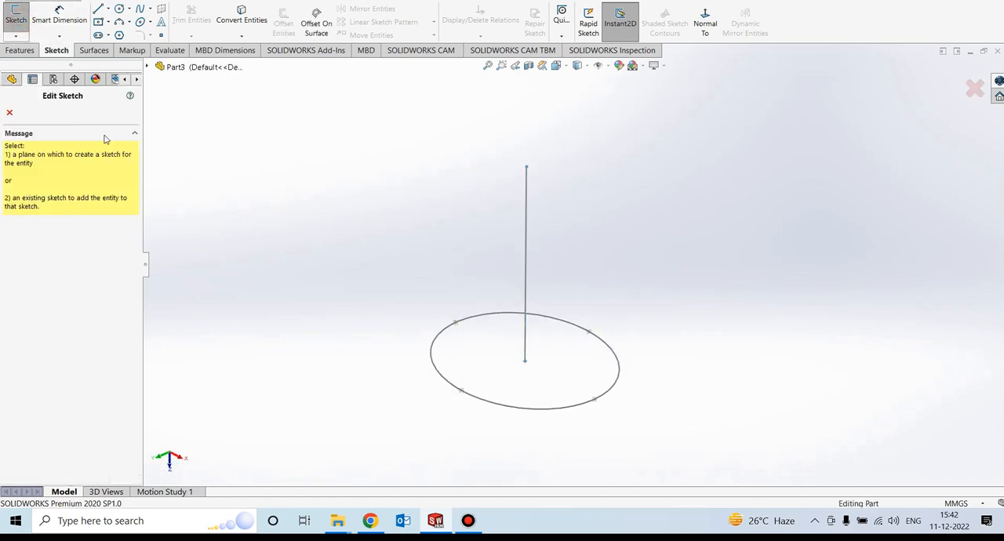
click(147, 66)
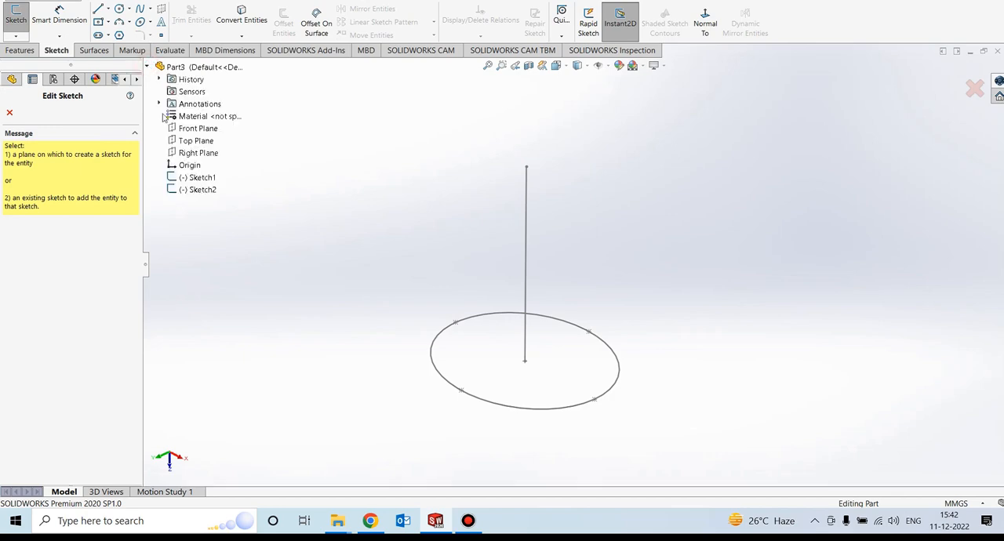
click(198, 153)
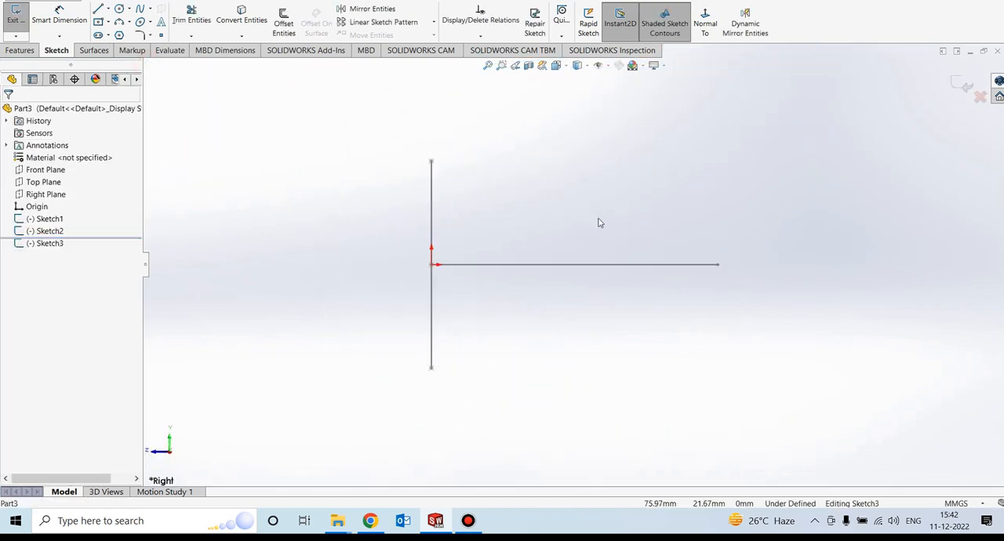
click(138, 9)
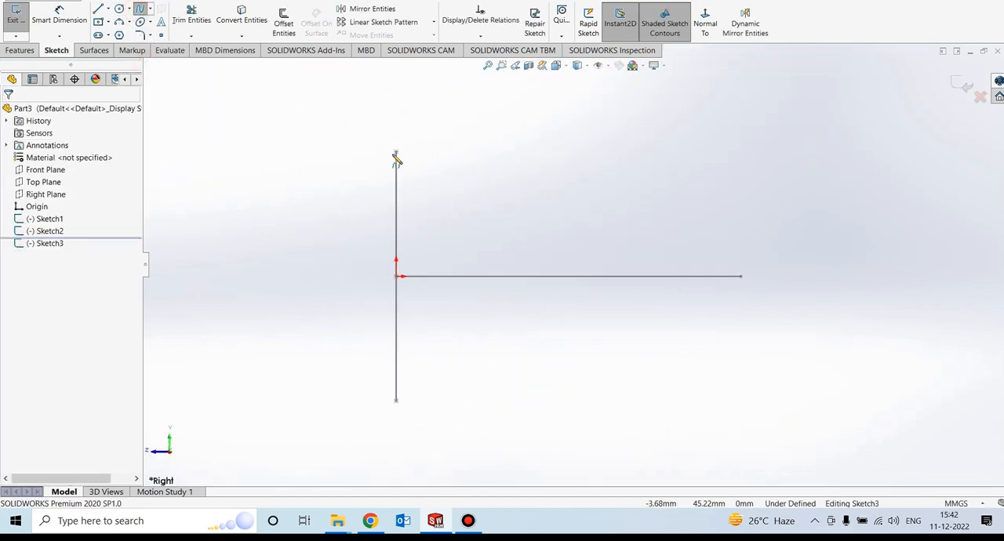
click(396, 152)
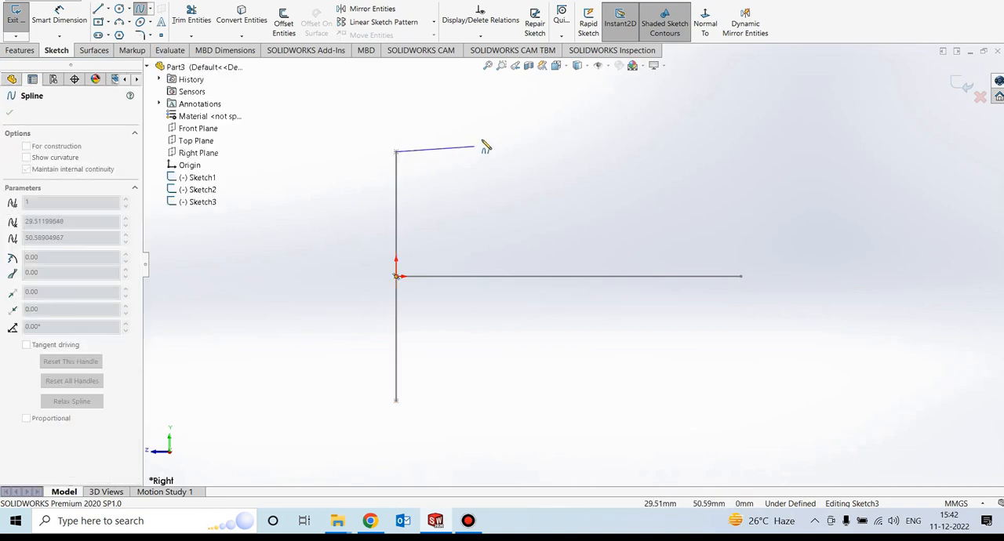
click(502, 131)
click(594, 172)
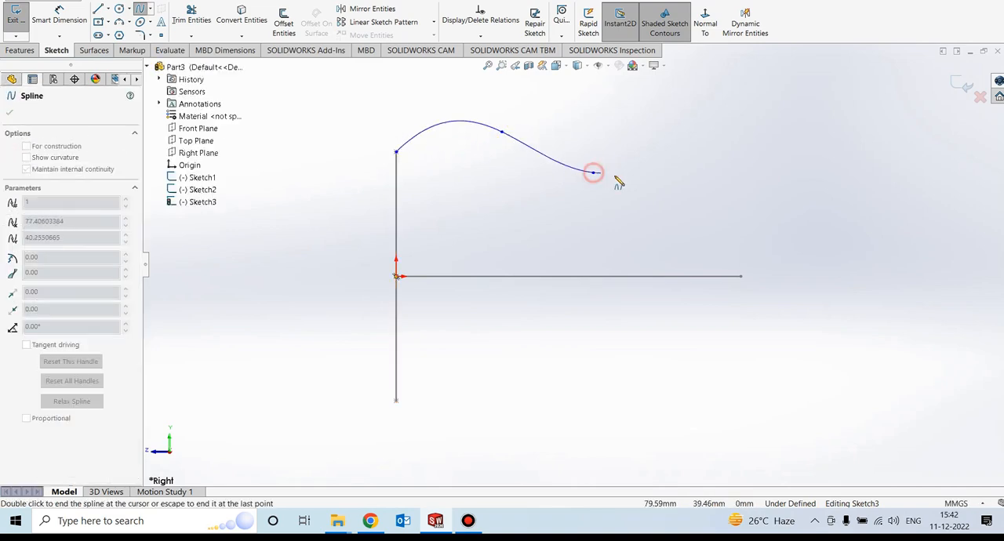
double_click(731, 149)
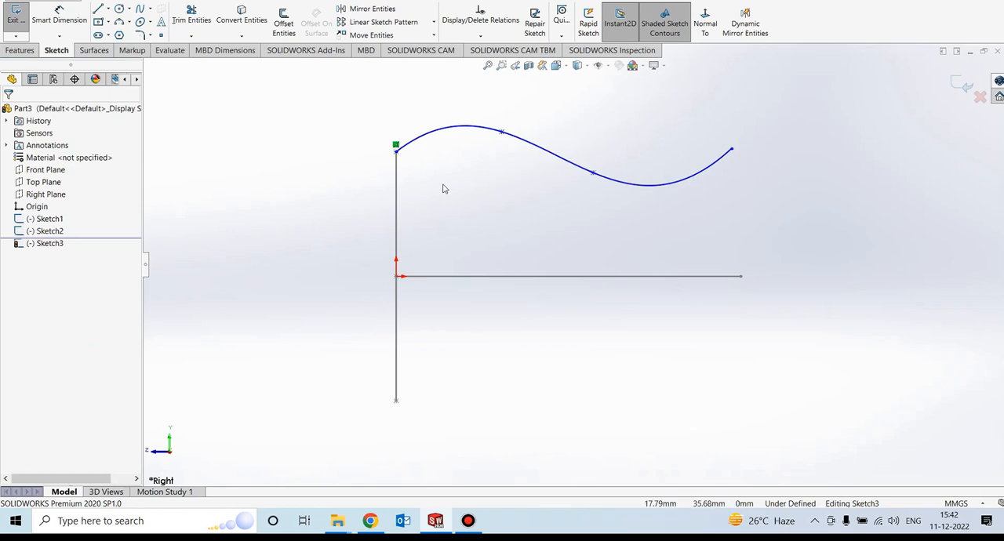
- Add a Pierce relation between the spline's start point and the ellipse, and exit the sketch
click(396, 149)
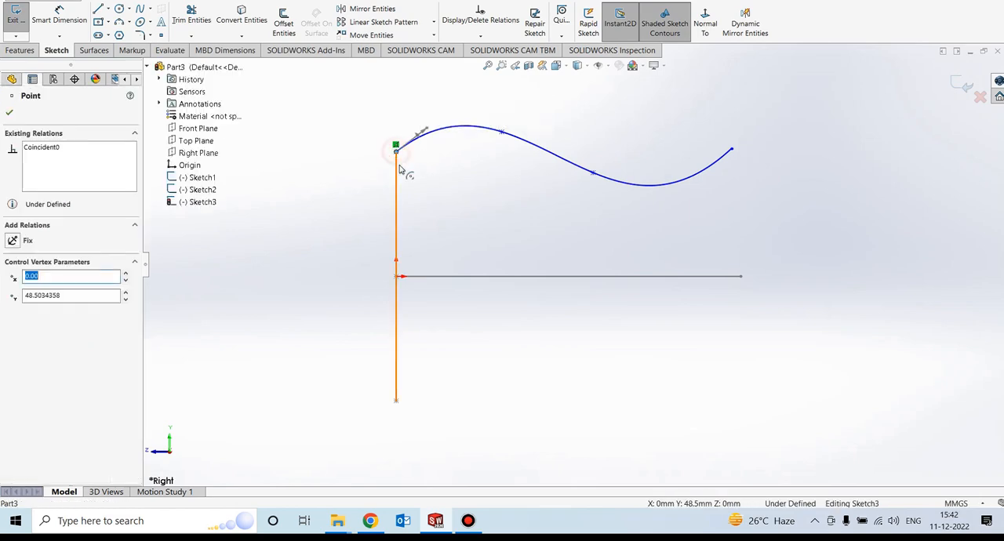
ctrl+click(398, 167)
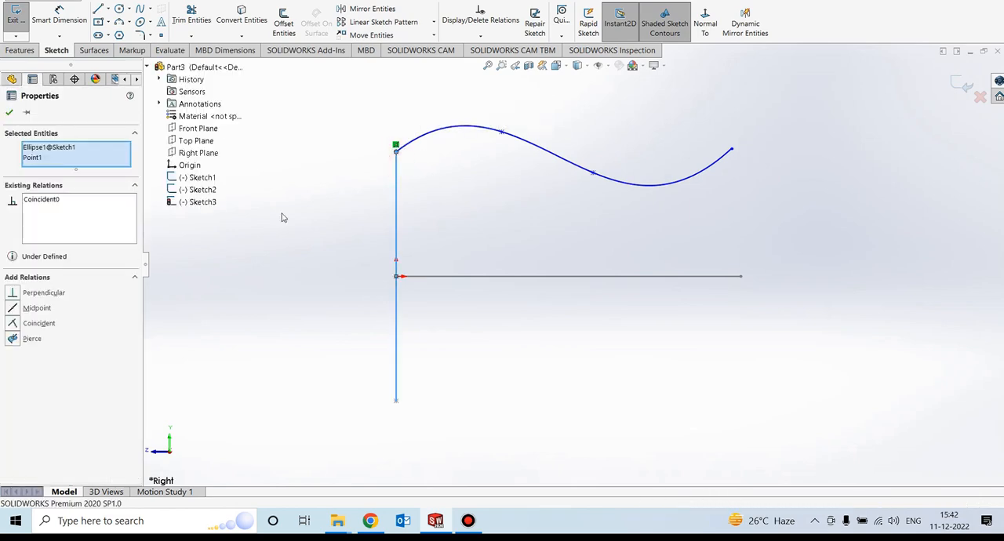
click(14, 339)
click(11, 112)
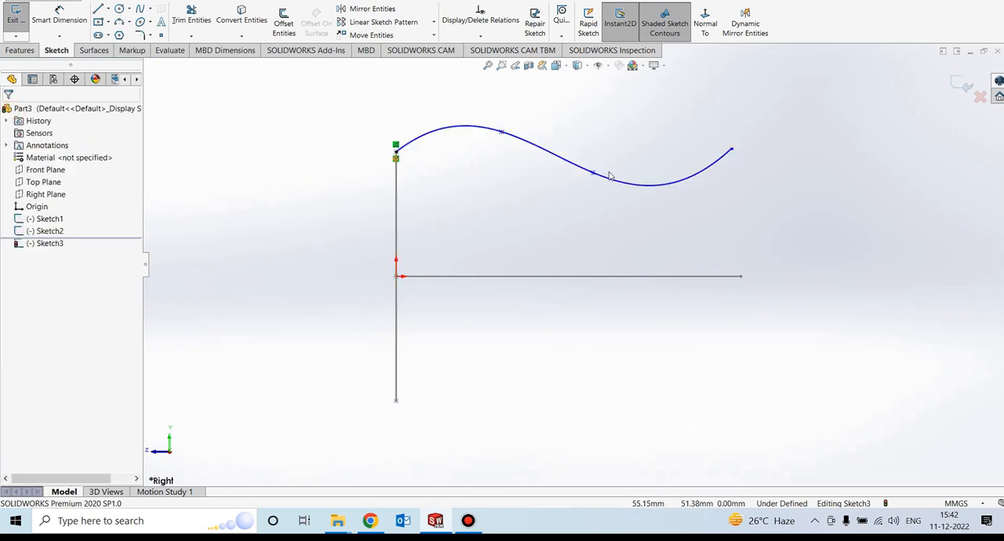
middle_drag(387, 189, 366, 202)
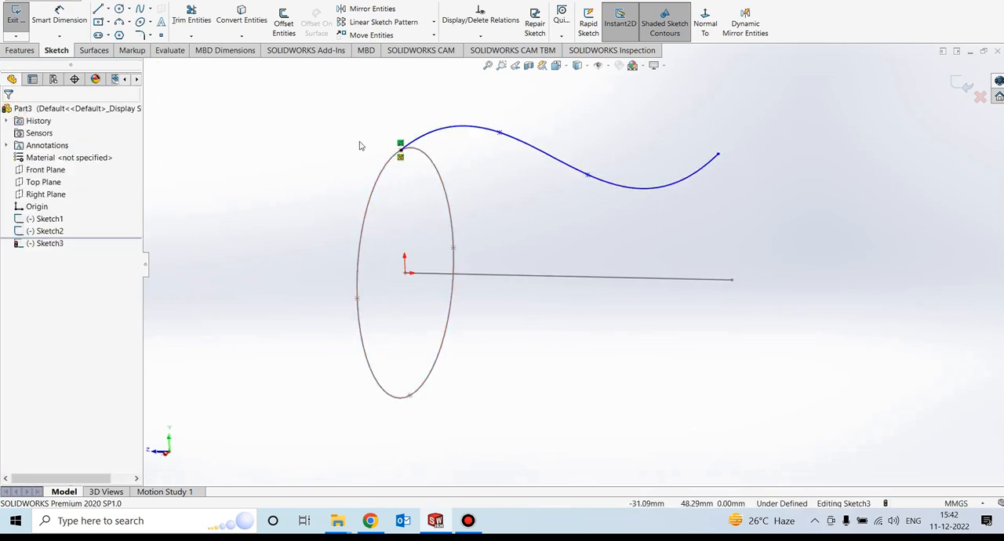
click(962, 83)
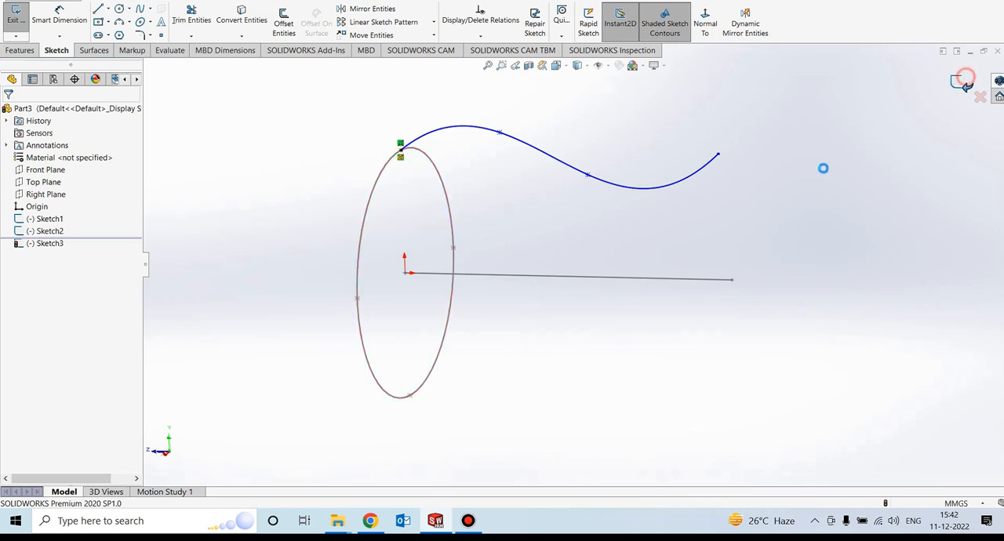
- Start a Swept Boss/Base using the ellipse as the sketch profile and the wavy spline as the path, and inspect the preview
mouse_move(650, 236)
middle_down()
mouse_move(609, 179)
mouse_move(557, 264)
mouse_move(502, 157)
mouse_move(411, 148)
mouse_move(441, 103)
middle_up()
click(611, 218)
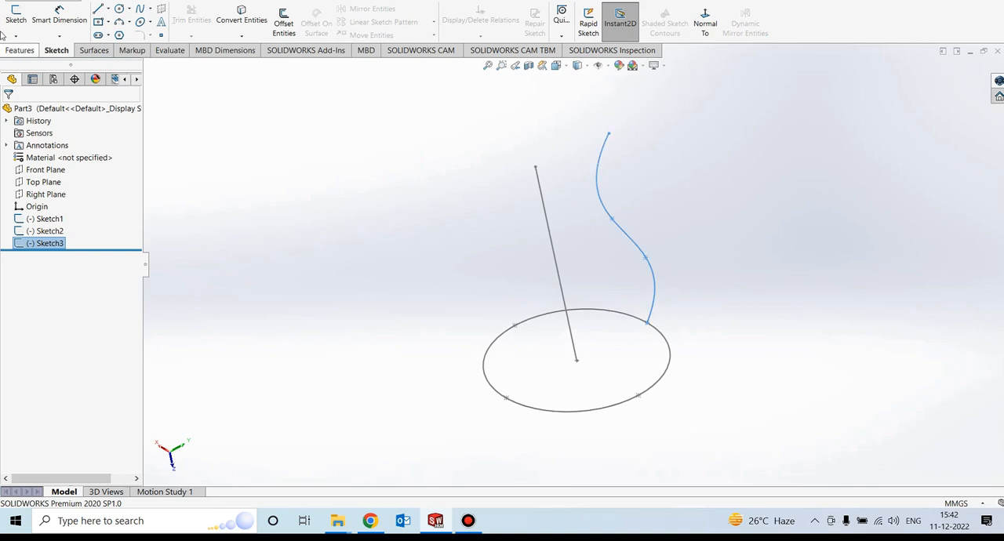
click(19, 51)
click(118, 9)
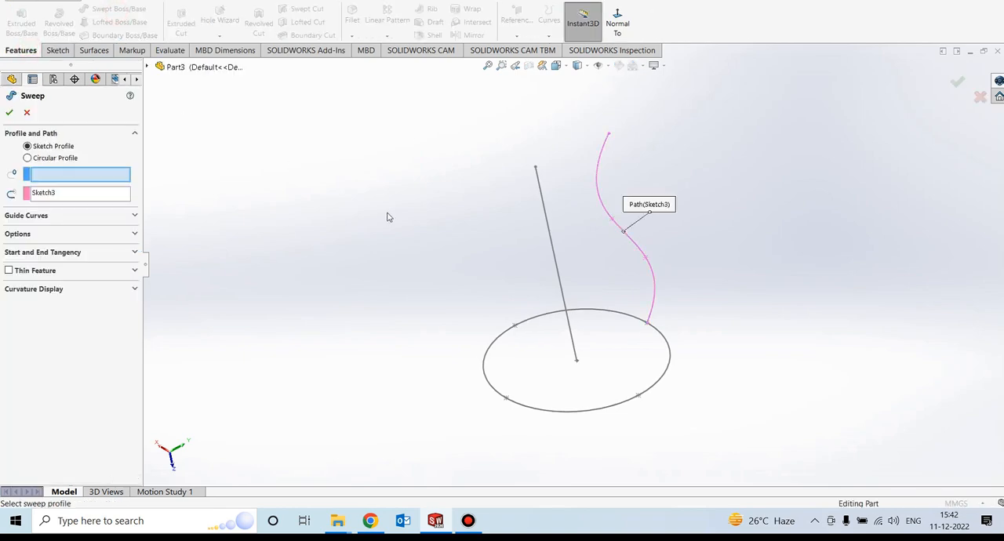
click(28, 157)
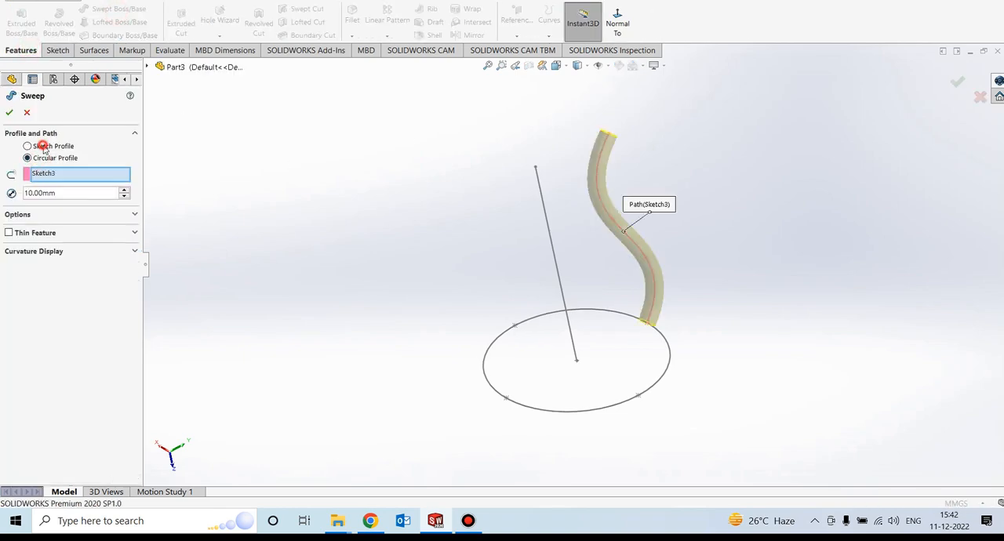
click(44, 147)
click(45, 176)
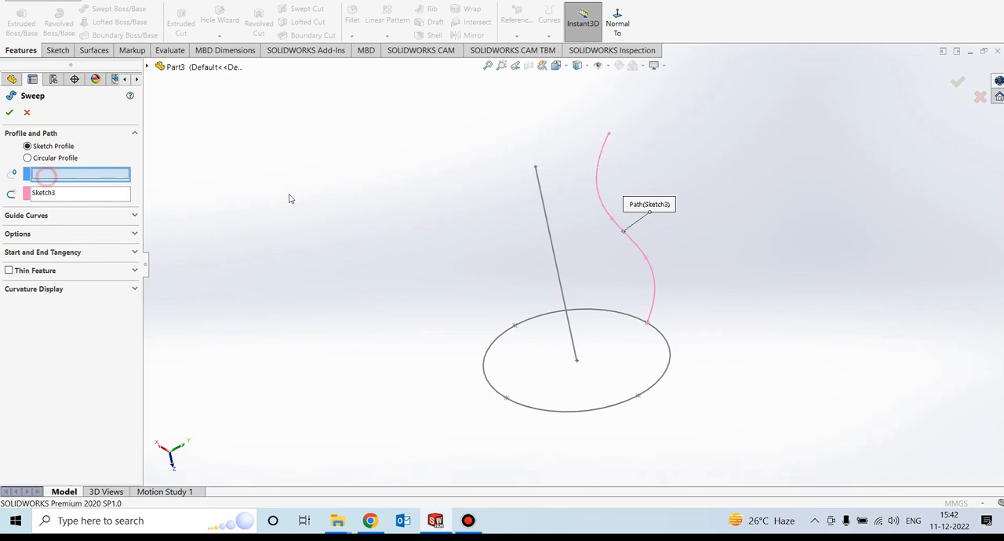
click(613, 406)
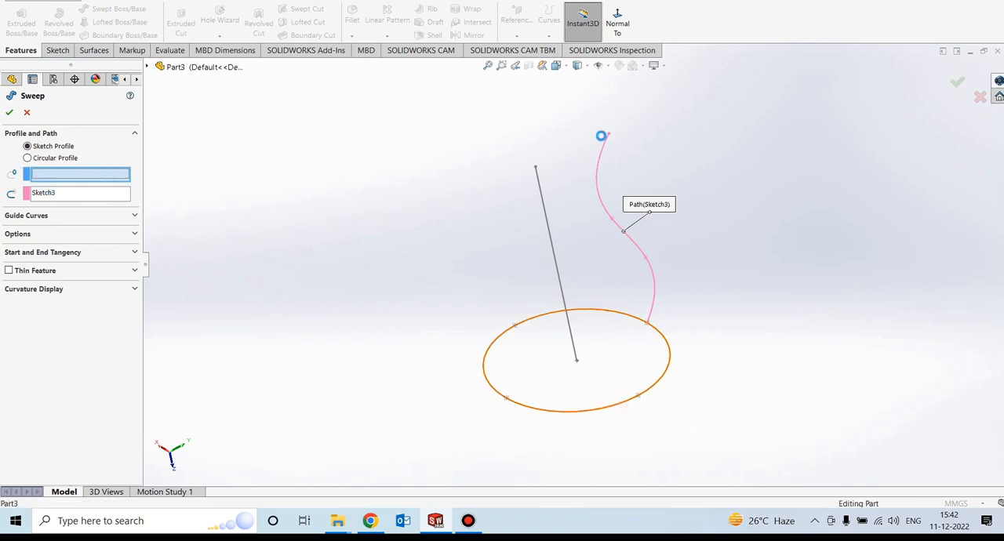
click(627, 345)
mouse_move(624, 336)
middle_down()
mouse_move(585, 312)
mouse_move(576, 224)
mouse_move(491, 256)
mouse_move(540, 287)
middle_up()
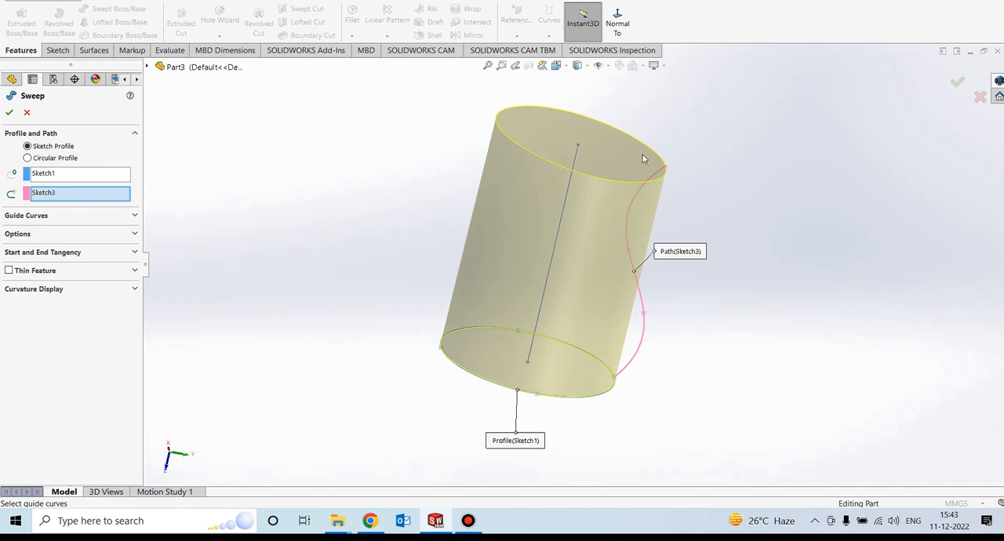
middle_drag(648, 262, 590, 309)
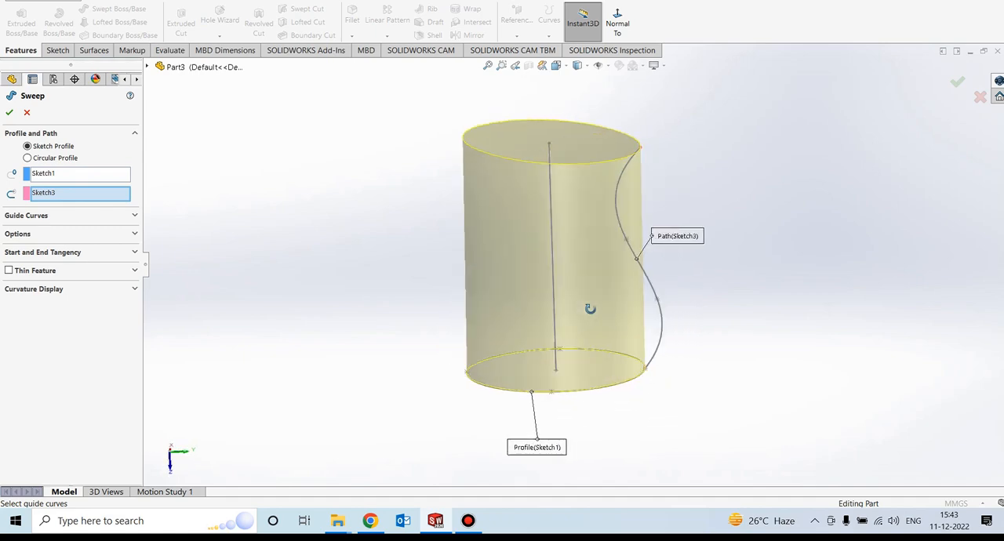
- Replace the sweep path with the straight line running from the origin
right_click(42, 195)
click(82, 197)
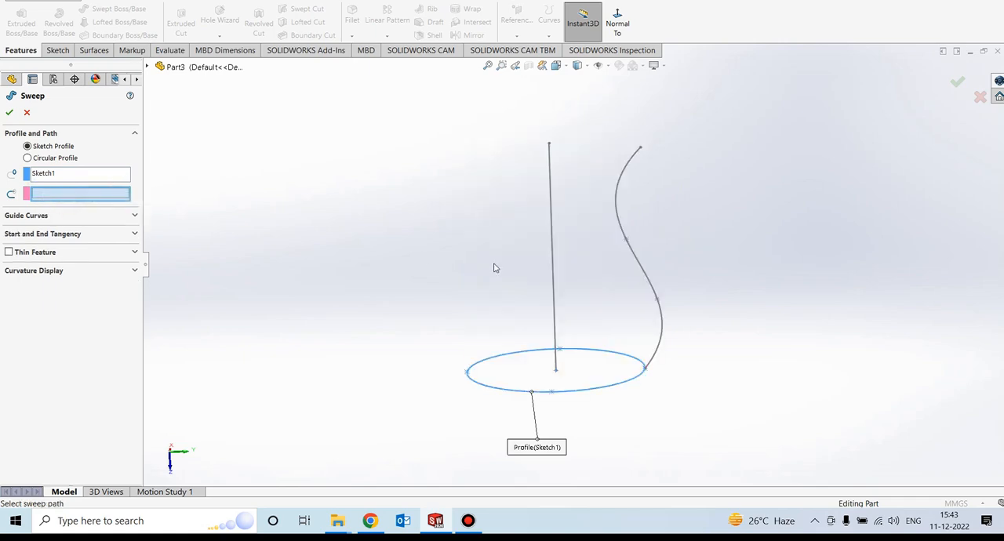
middle_drag(494, 268, 538, 305)
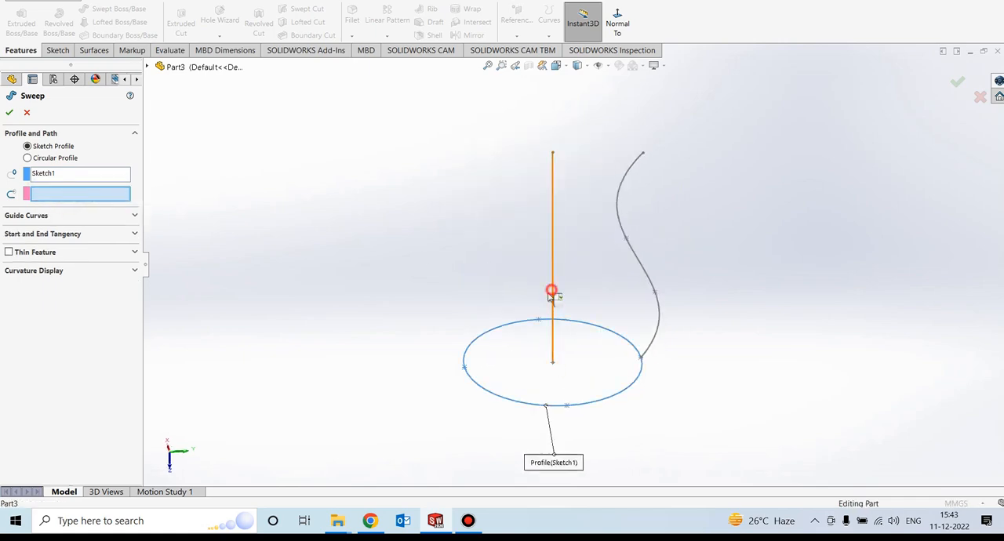
click(553, 292)
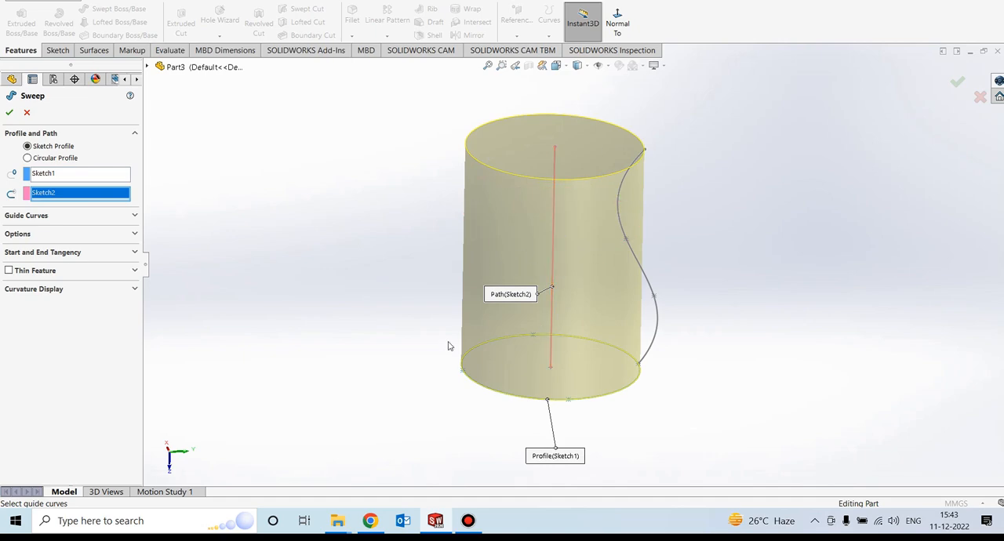
- Add the wavy spline as the sweep's guide curve, create the solid and inspect its shape
click(52, 216)
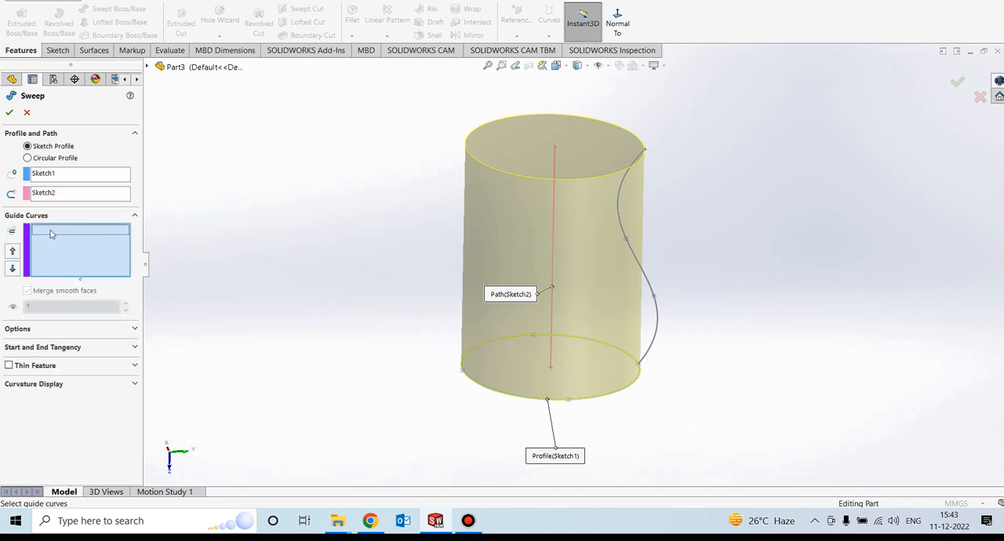
click(656, 312)
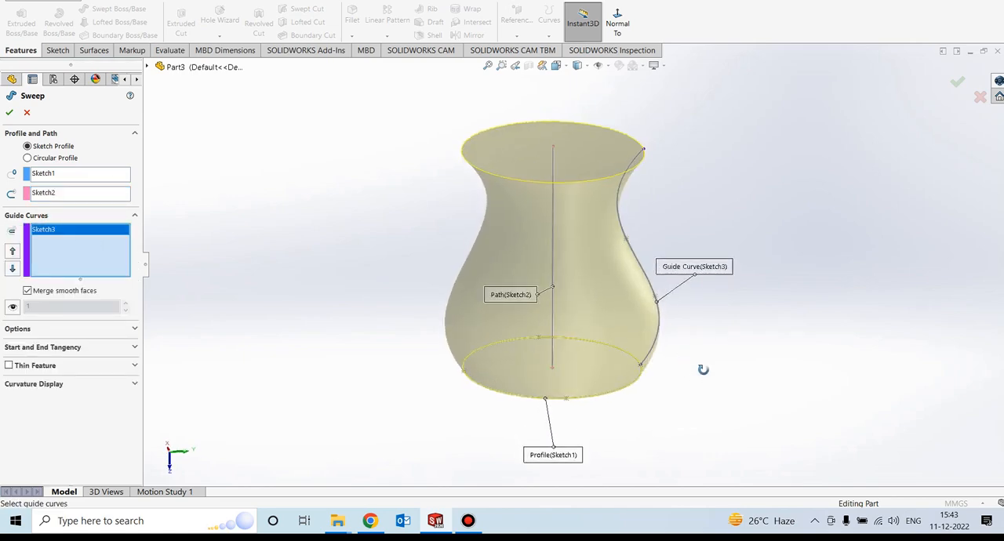
click(8, 112)
middle_drag(302, 253, 392, 361)
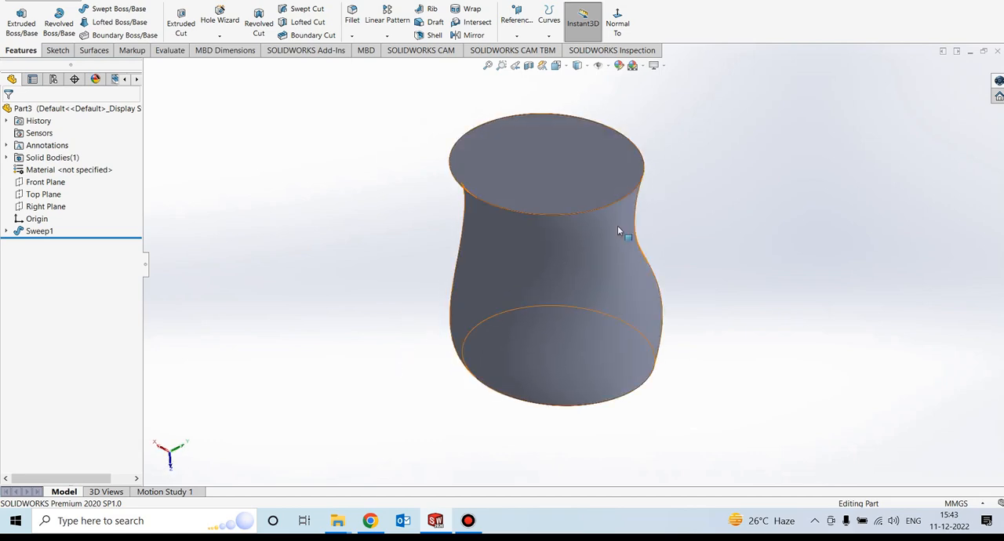
middle_drag(610, 199, 641, 198)
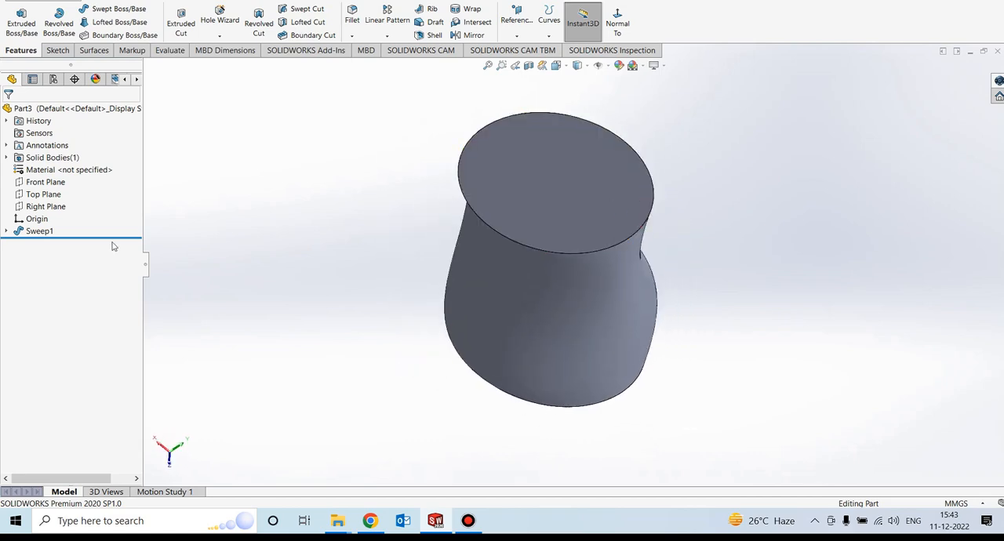
- Delete the sweep feature while keeping the ellipse, straight line and spline sketches
click(6, 231)
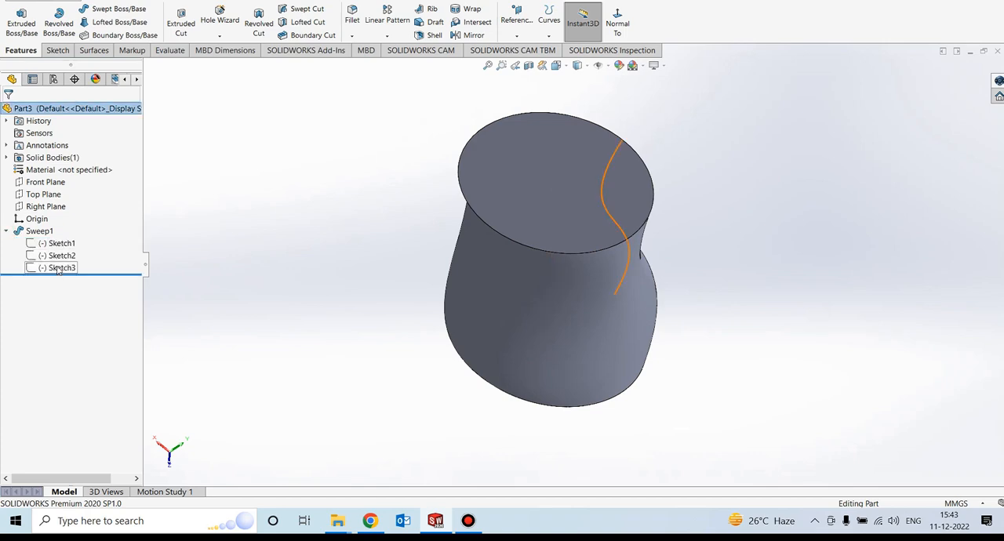
right_click(39, 230)
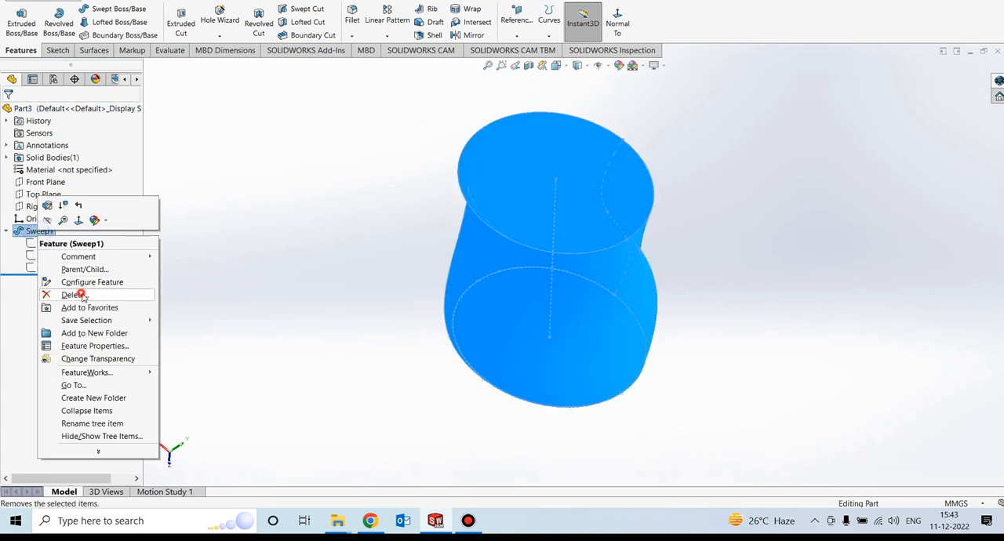
click(81, 294)
click(579, 186)
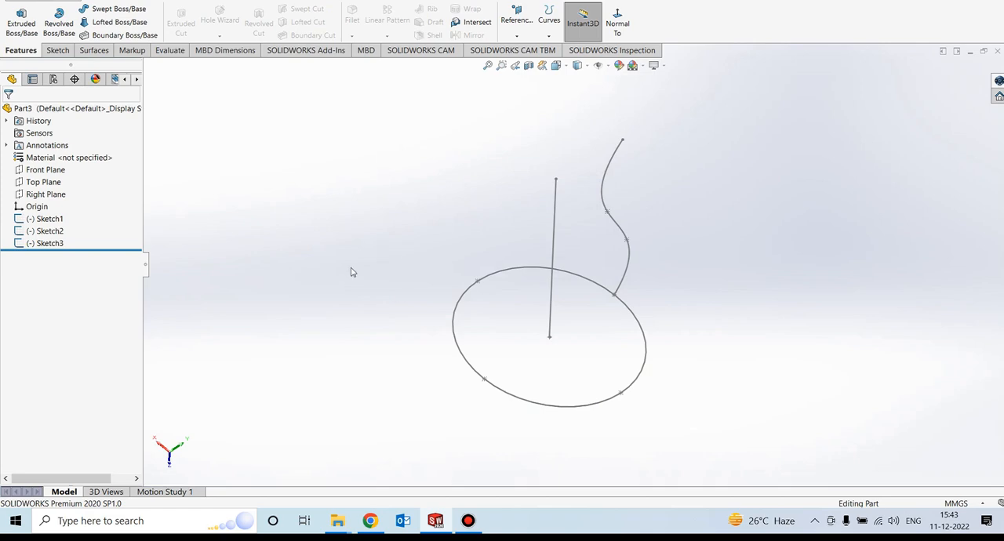
- Sketch a three-point spline on the Top Plane from the ellipse's horizontal-axis vertex, bowed toward the straight line and about 131 mm high
middle_drag(392, 252, 366, 199)
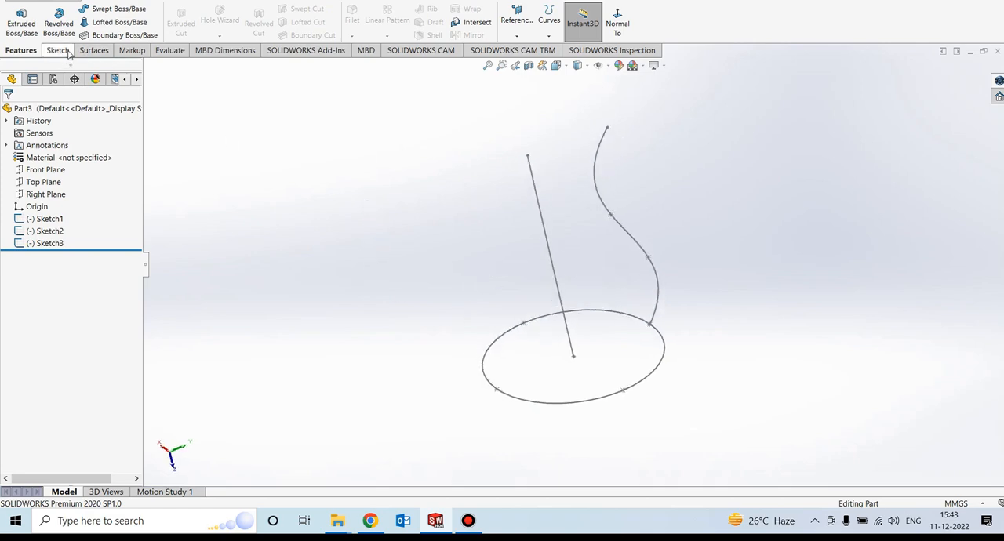
click(43, 182)
middle_drag(327, 283, 369, 276)
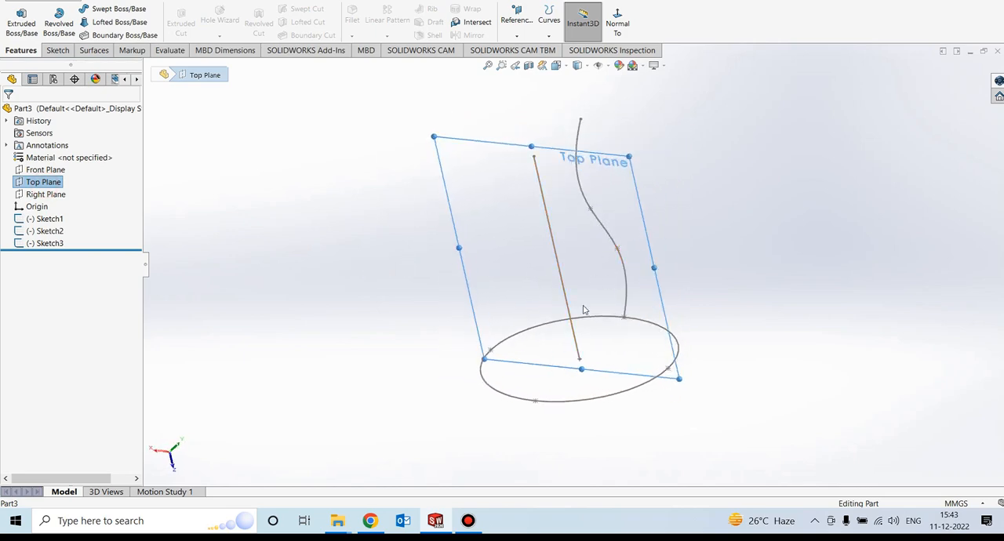
middle_drag(538, 307, 552, 280)
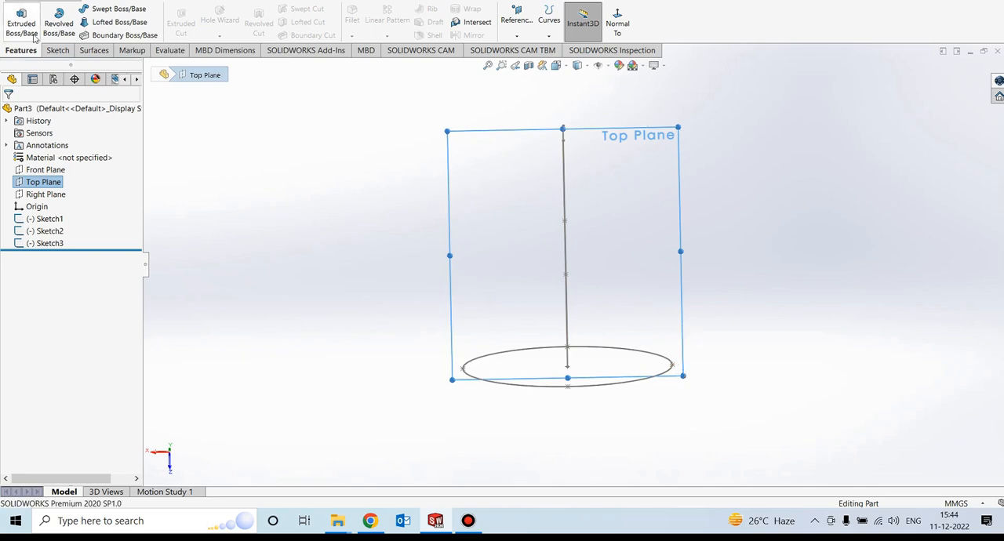
click(57, 49)
click(16, 16)
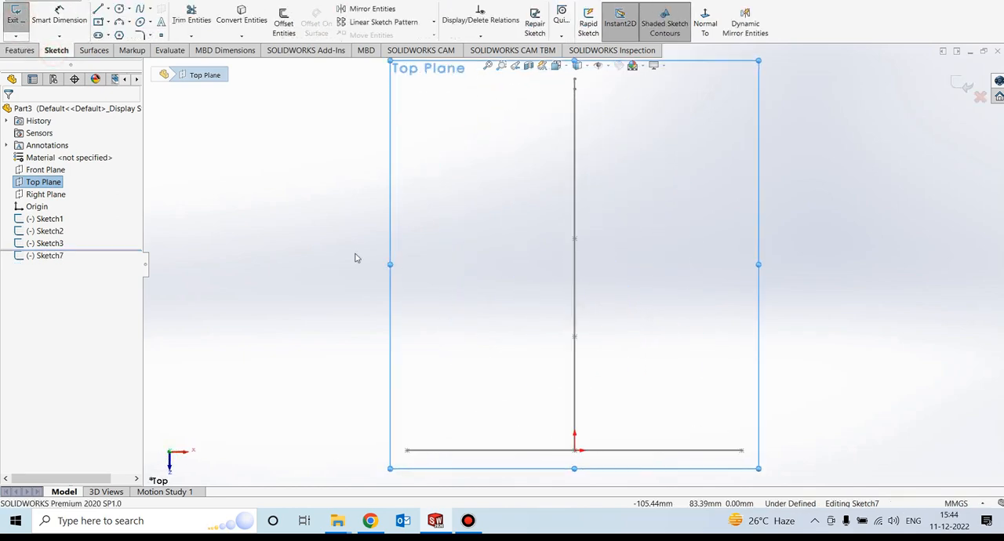
click(377, 228)
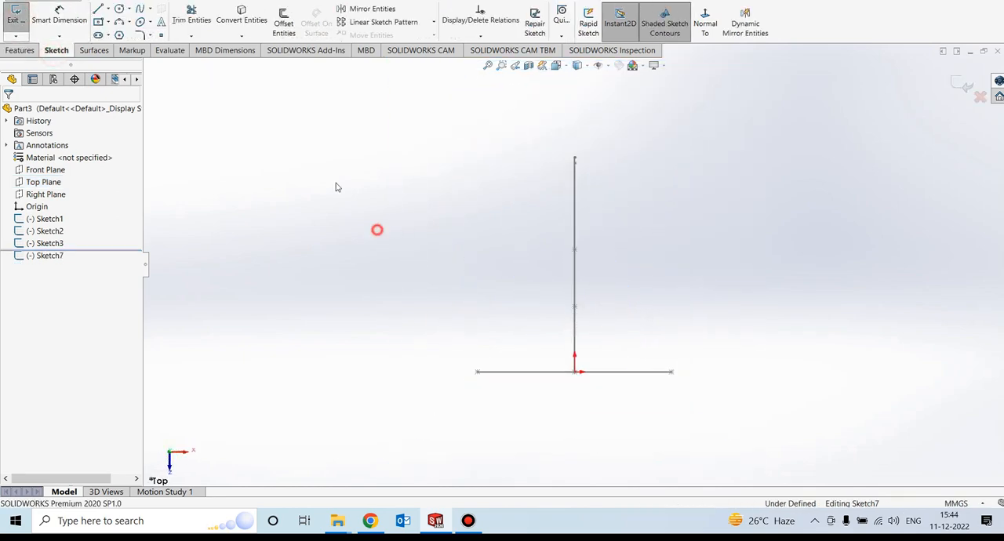
click(143, 9)
click(478, 372)
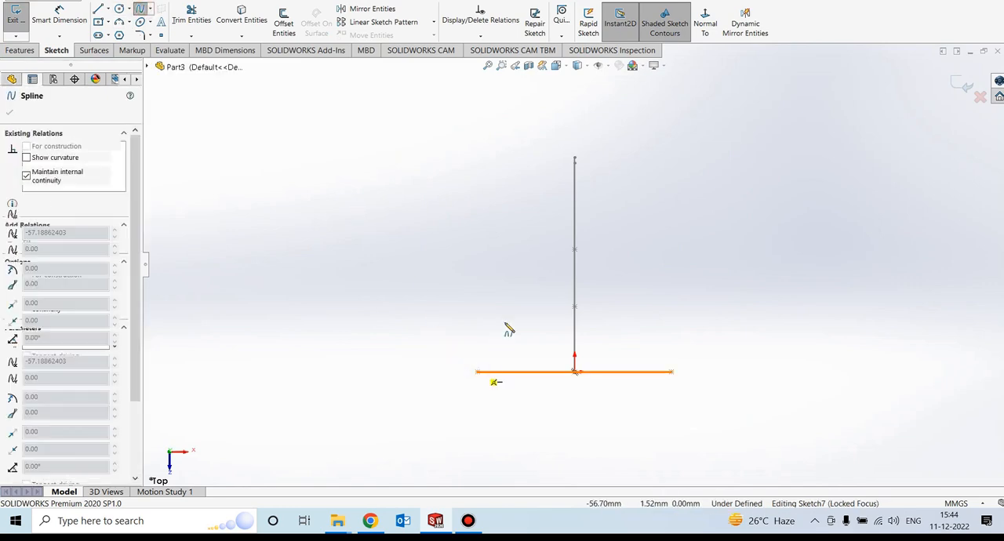
click(503, 235)
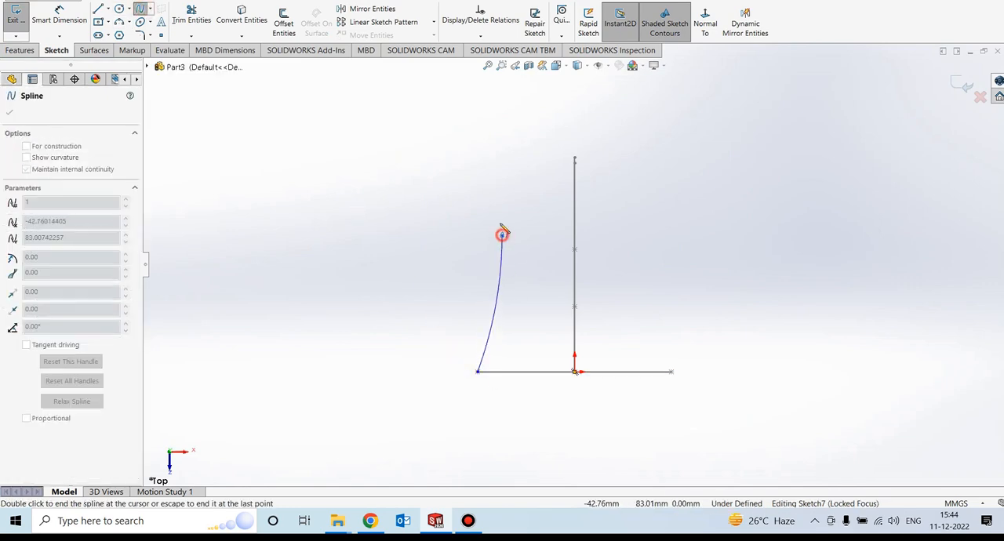
click(470, 156)
right_click(472, 160)
click(495, 168)
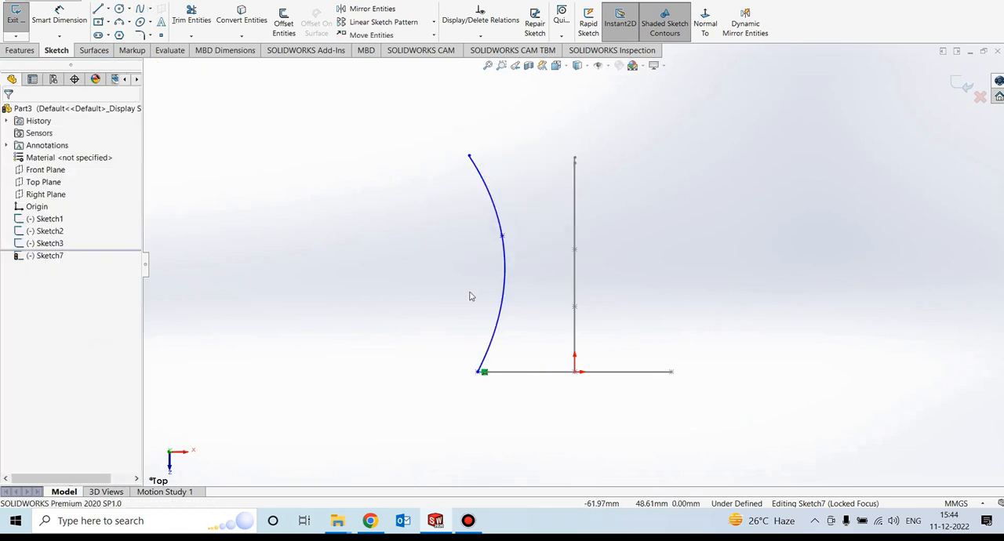
- Add a Pierce relation between the new spline's start point and the ellipse, and exit the sketch
click(480, 372)
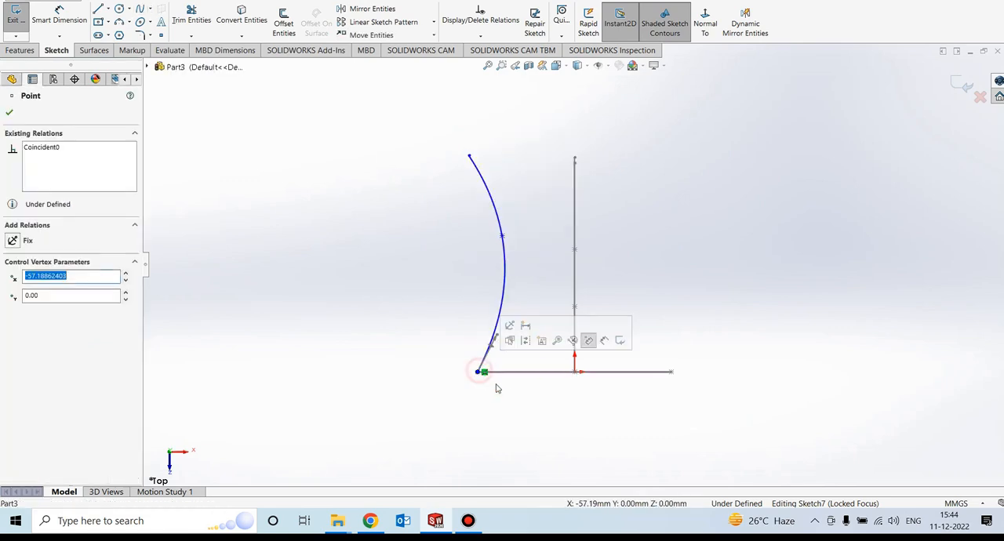
ctrl+click(509, 373)
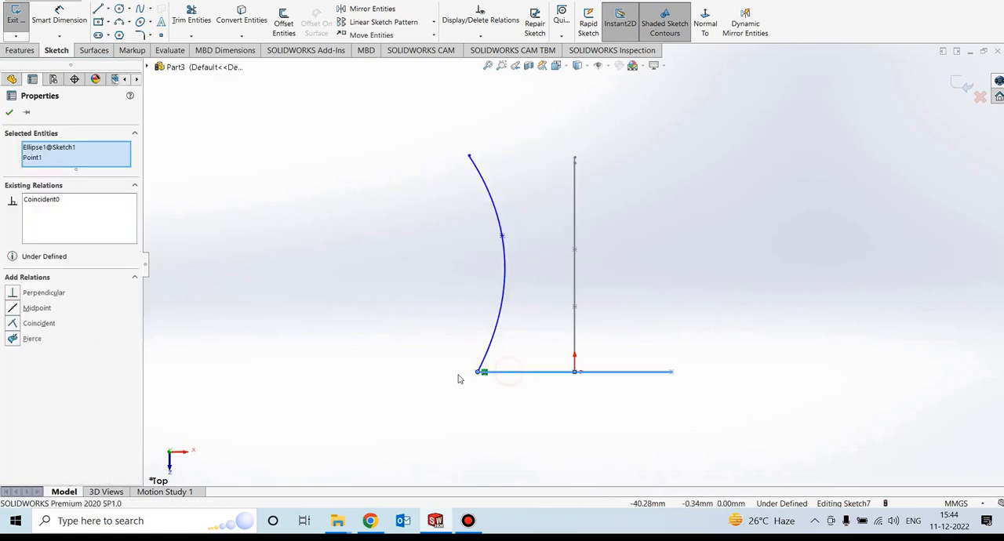
click(13, 339)
click(8, 113)
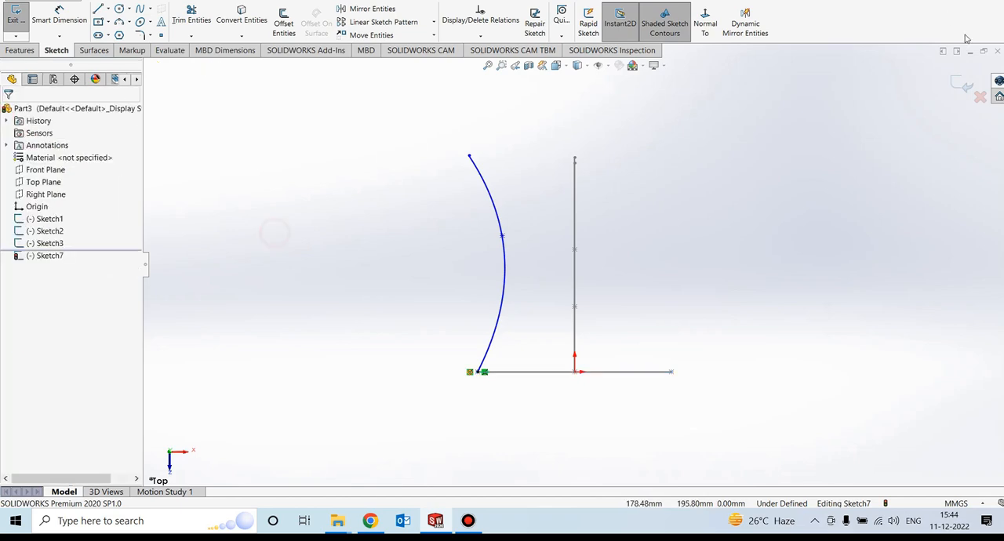
click(956, 83)
- Start a Swept Boss/Base with the ellipse as the profile and the straight line as the path
mouse_move(619, 294)
middle_down()
mouse_move(643, 318)
mouse_move(627, 336)
mouse_move(643, 337)
mouse_move(651, 361)
middle_up()
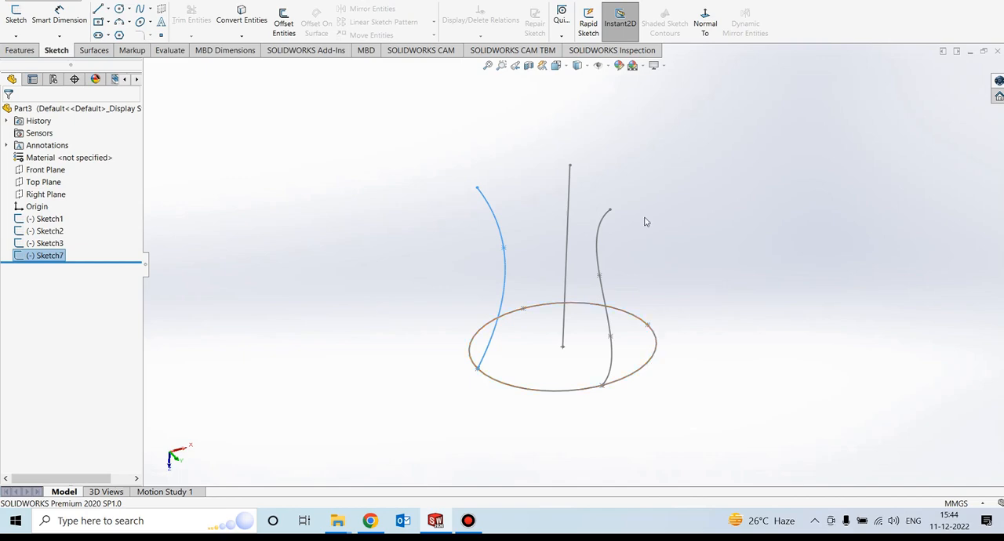
click(373, 247)
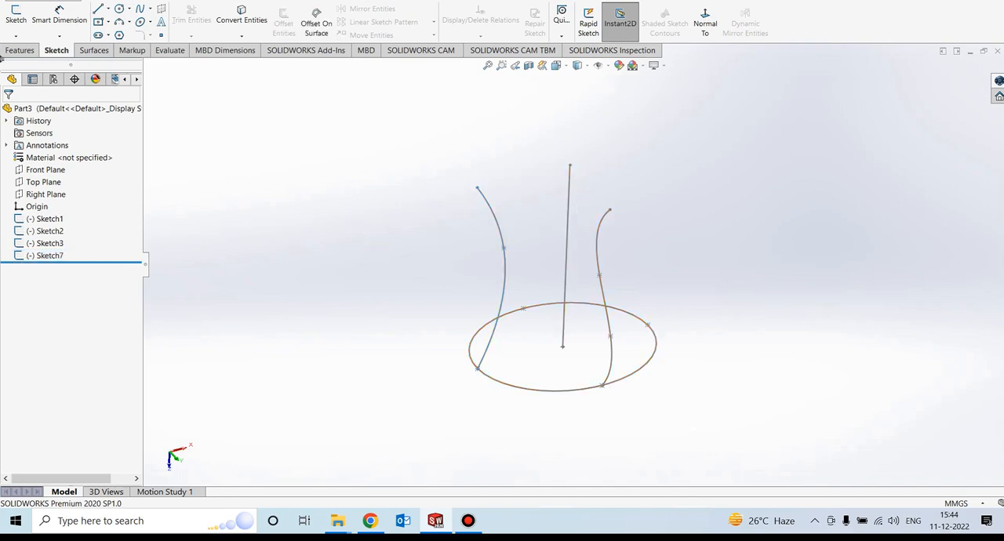
click(19, 51)
click(100, 10)
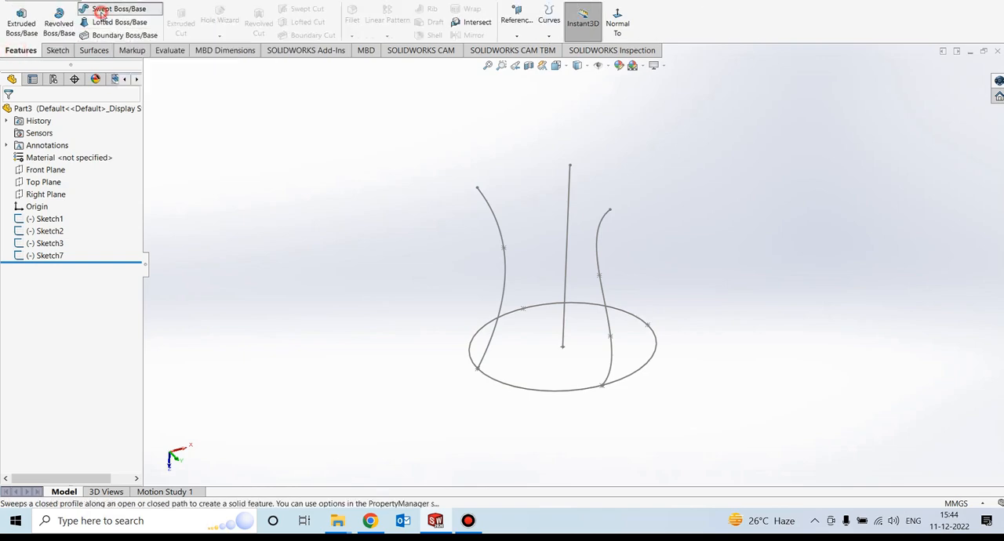
click(546, 392)
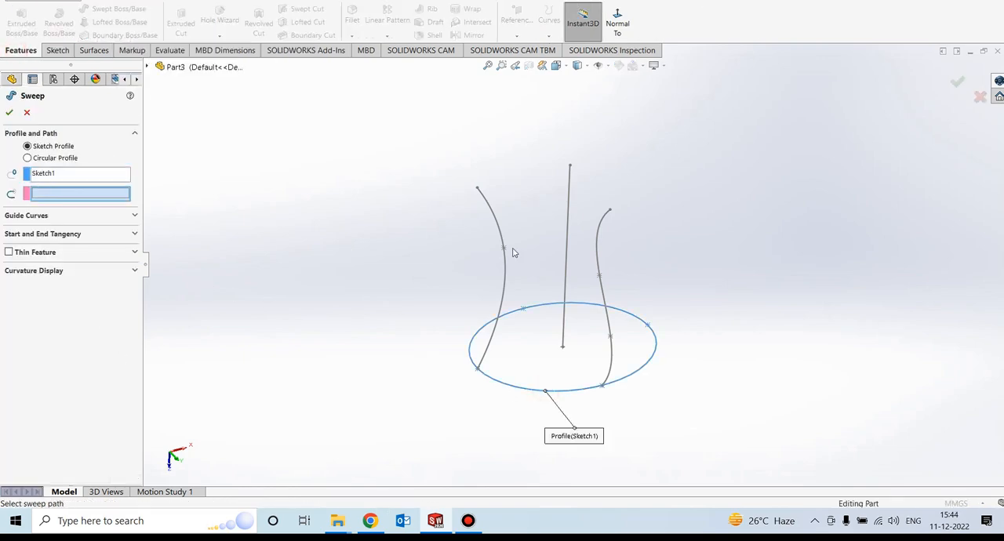
click(569, 235)
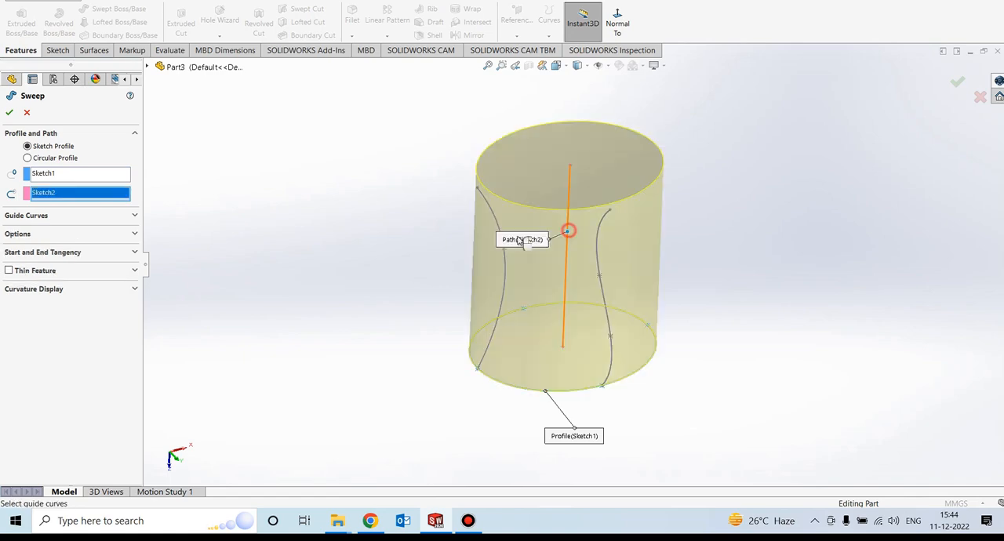
- Add the S-shaped spline and the bowed spline as guide curves and complete the solid sweep
click(23, 216)
middle_drag(318, 293, 384, 259)
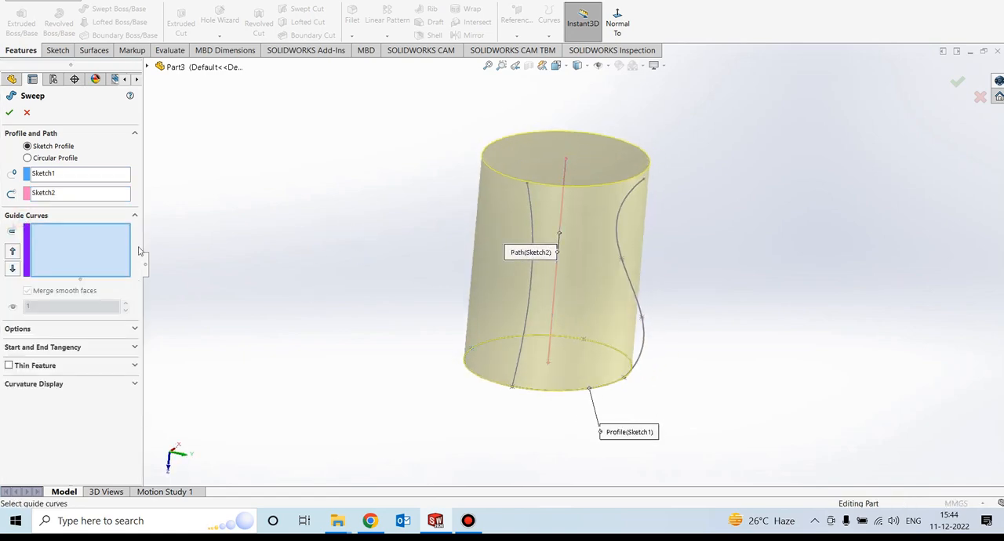
click(638, 304)
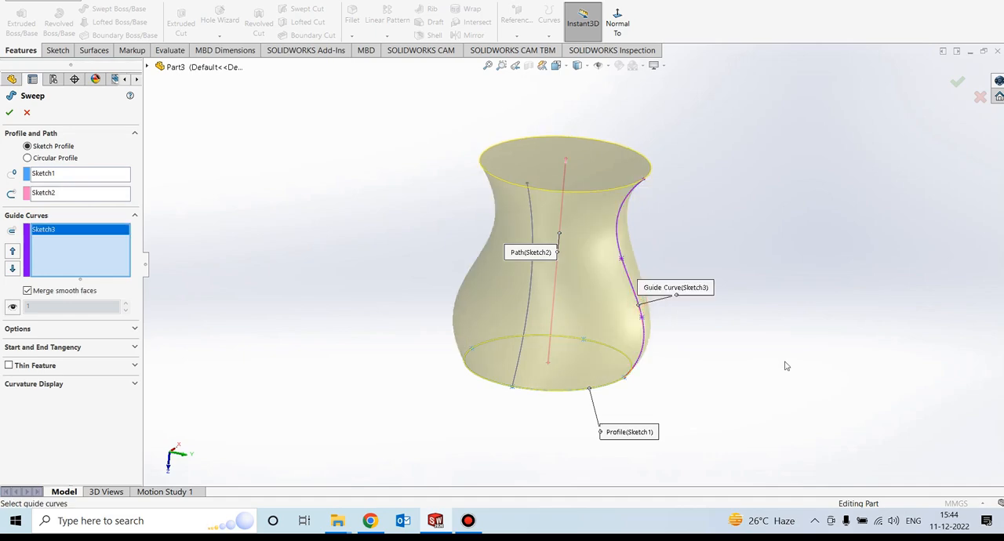
mouse_move(785, 363)
middle_down()
mouse_move(803, 307)
mouse_move(829, 305)
mouse_move(818, 329)
mouse_move(795, 312)
mouse_move(764, 312)
mouse_move(765, 350)
mouse_move(710, 316)
mouse_move(699, 331)
mouse_move(682, 325)
middle_up()
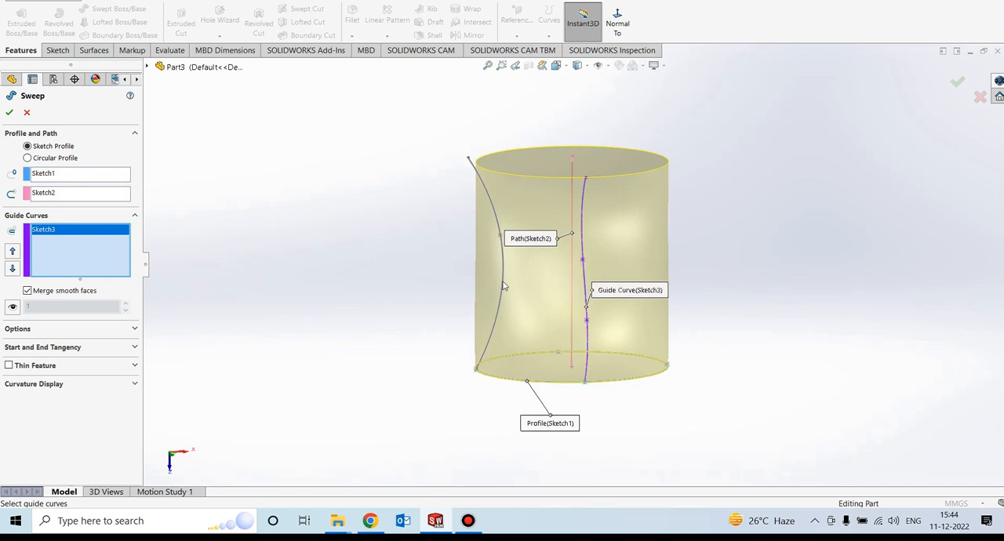
click(497, 221)
middle_drag(427, 273, 487, 414)
scroll(651, 240, down, 2)
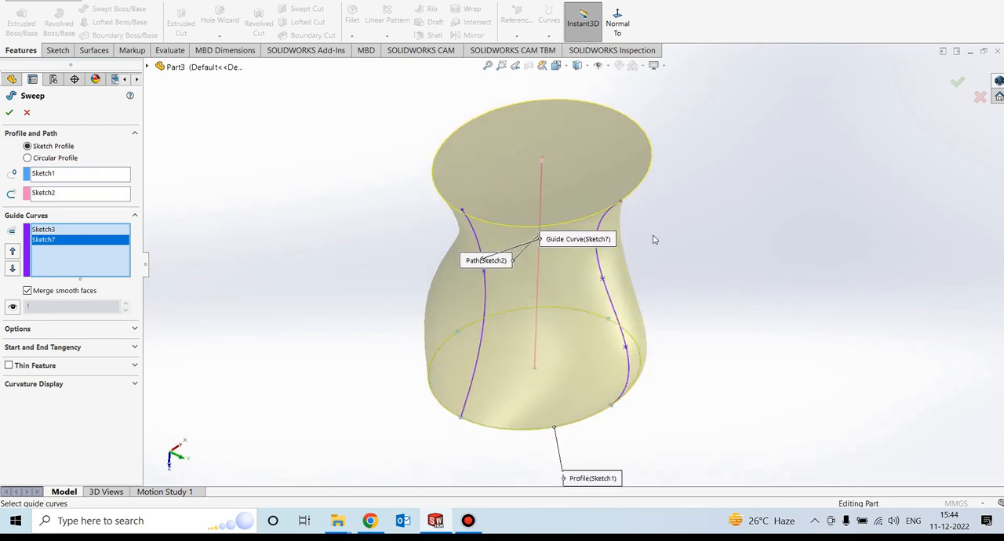
click(9, 114)
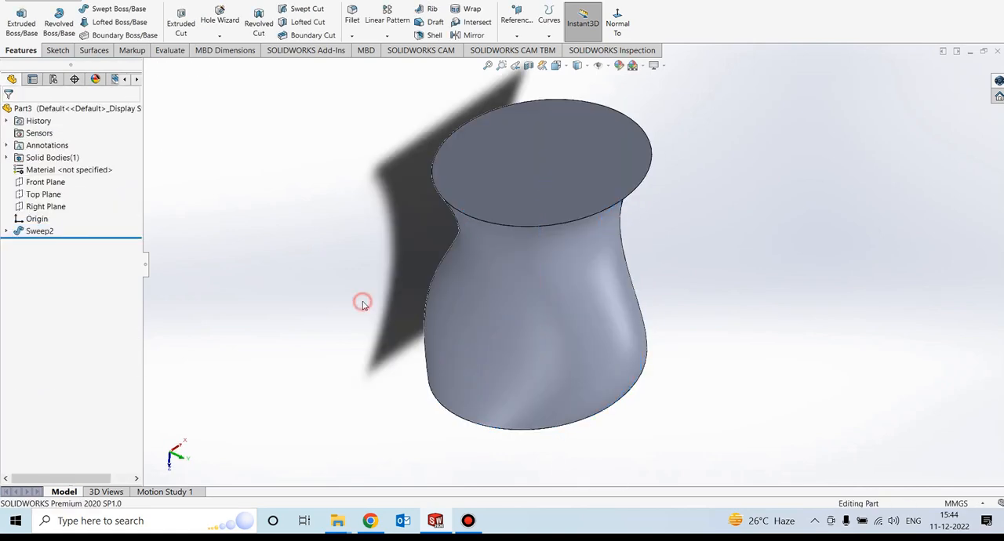
middle_drag(351, 268, 352, 319)
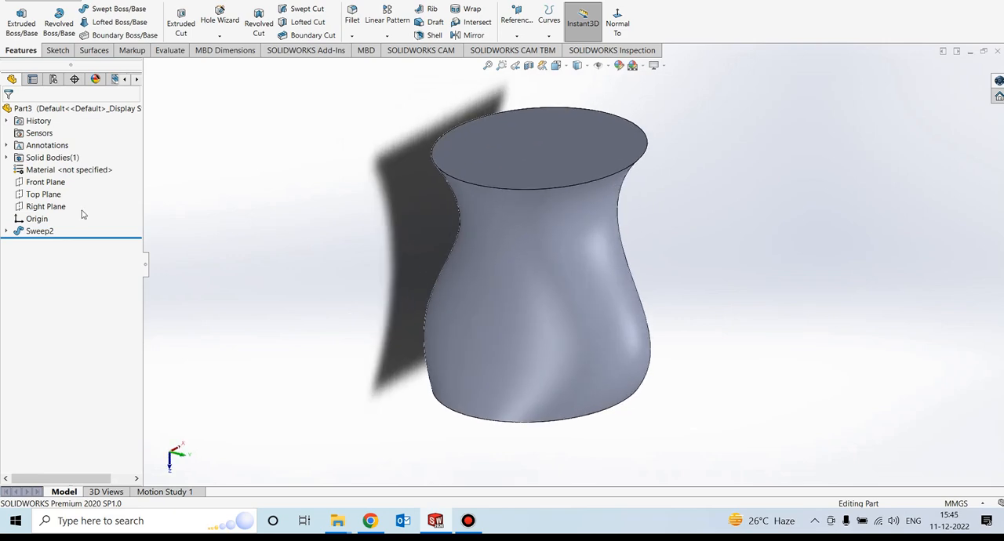
- Delete the solid sweep feature while keeping its ellipse, straight line and two spline sketches
click(31, 231)
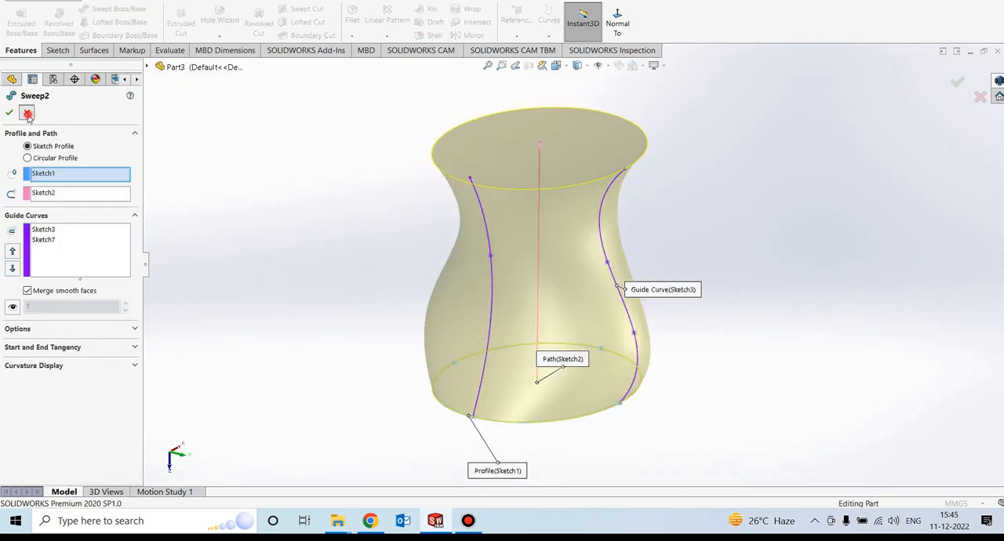
click(9, 112)
right_click(44, 231)
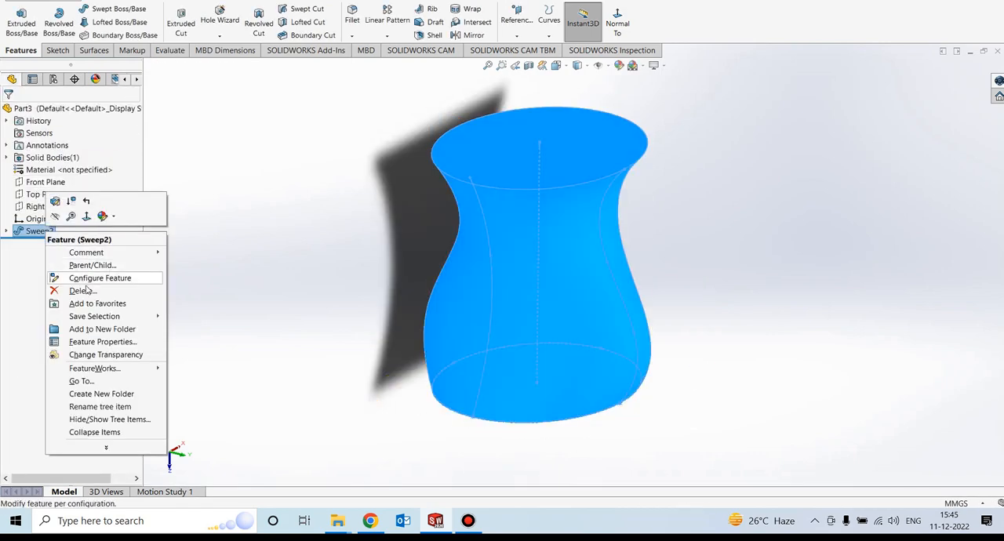
click(82, 290)
click(571, 184)
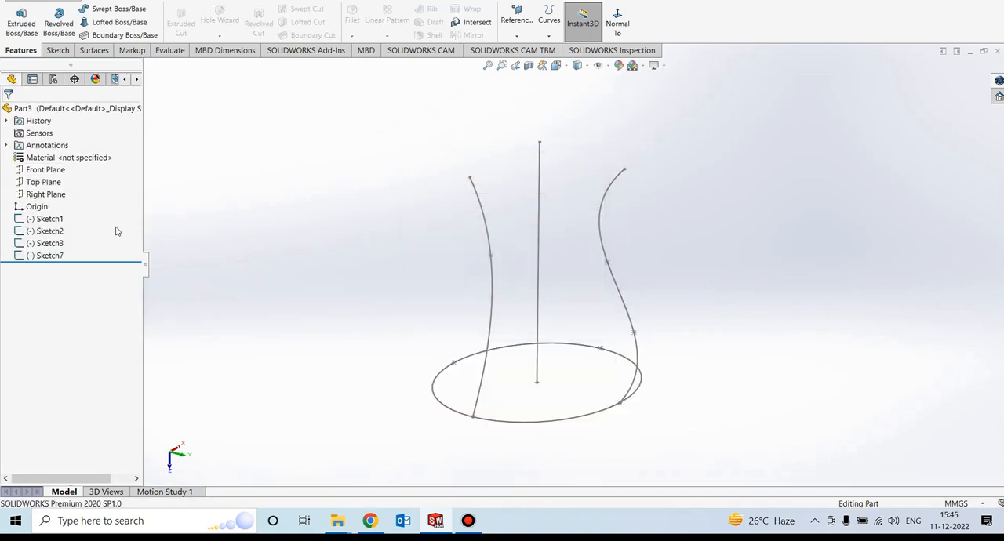
- Start a Swept Boss/Base as a 1.00 mm one-direction thin feature, with the ellipse as profile and the straight line as path
click(119, 10)
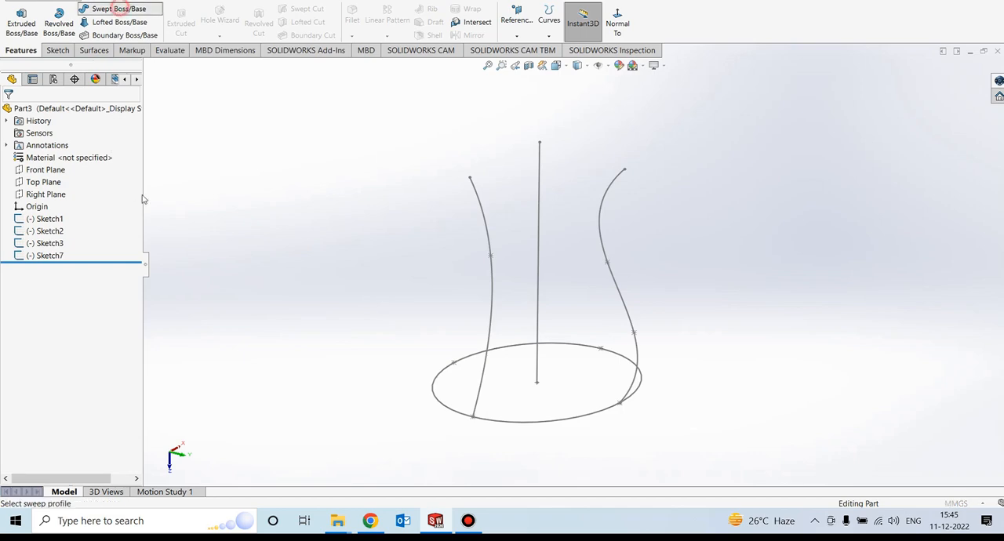
click(9, 252)
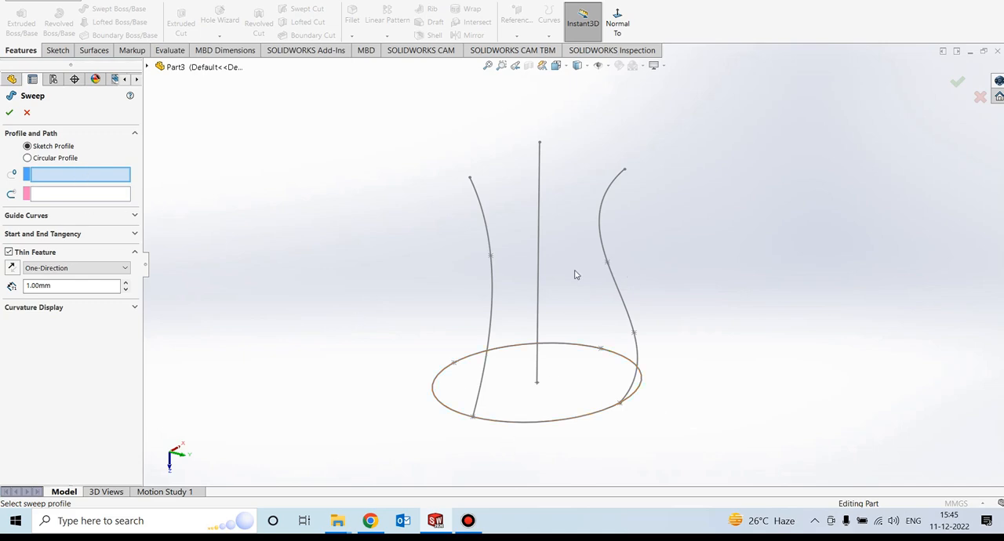
click(578, 418)
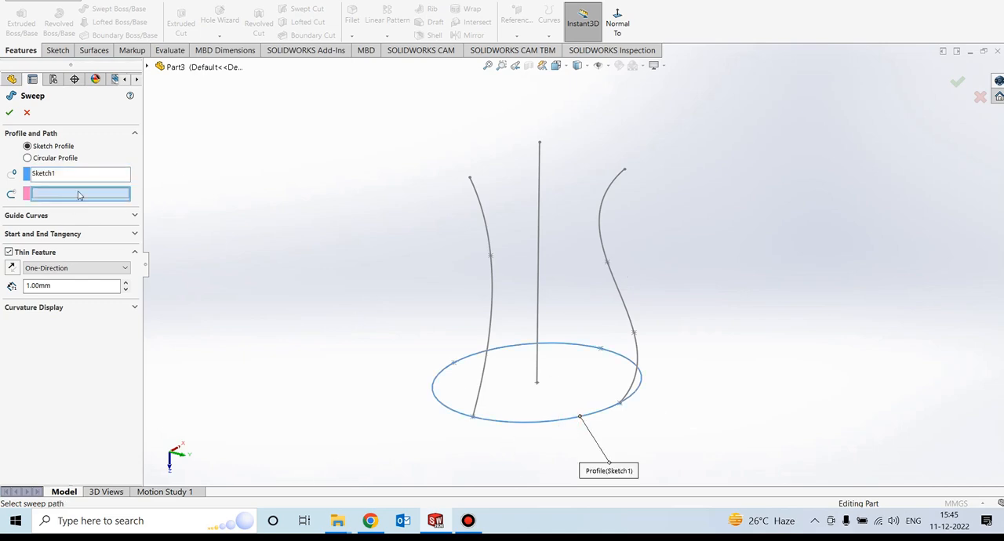
click(539, 251)
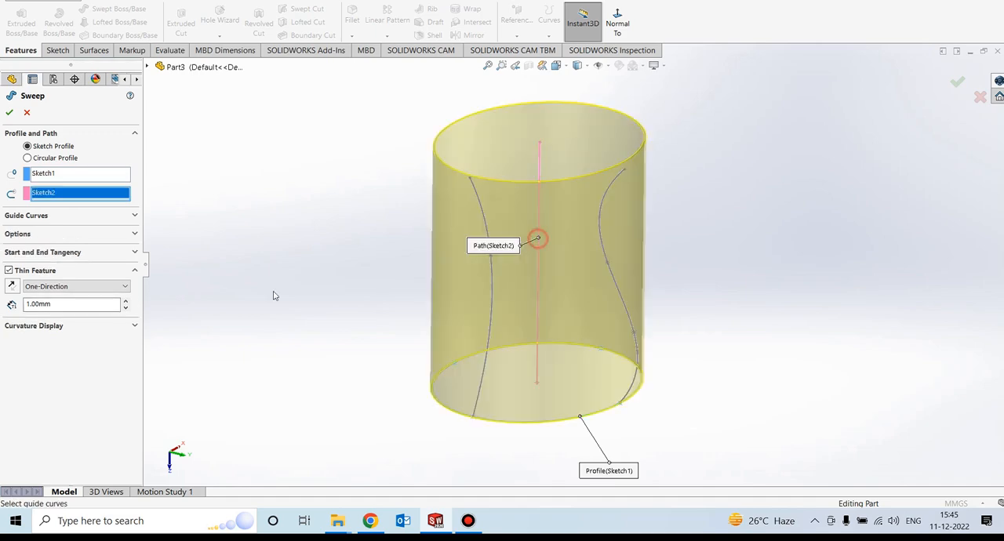
- Add the S-shaped spline and the bowed spline as guide curves and complete the thin-walled sweep
click(70, 216)
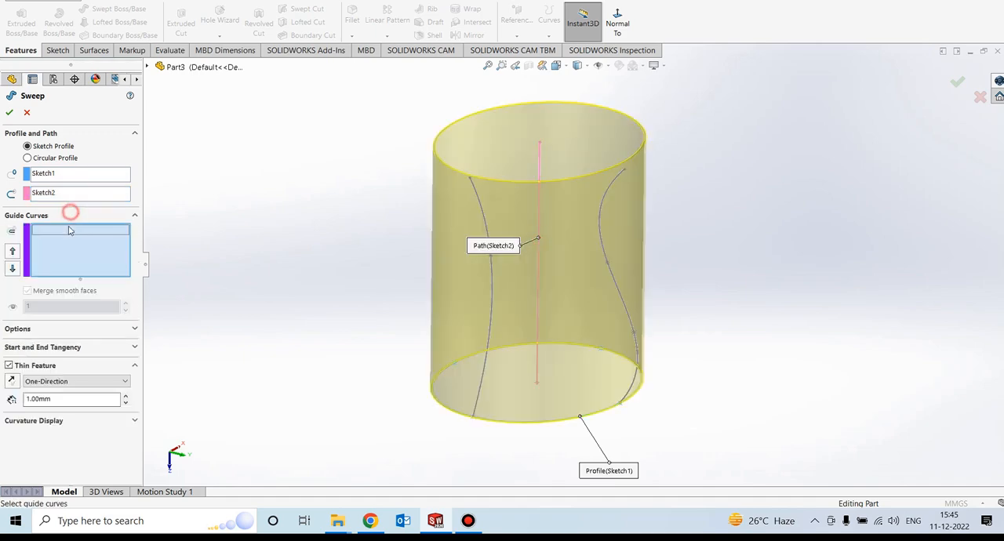
click(619, 287)
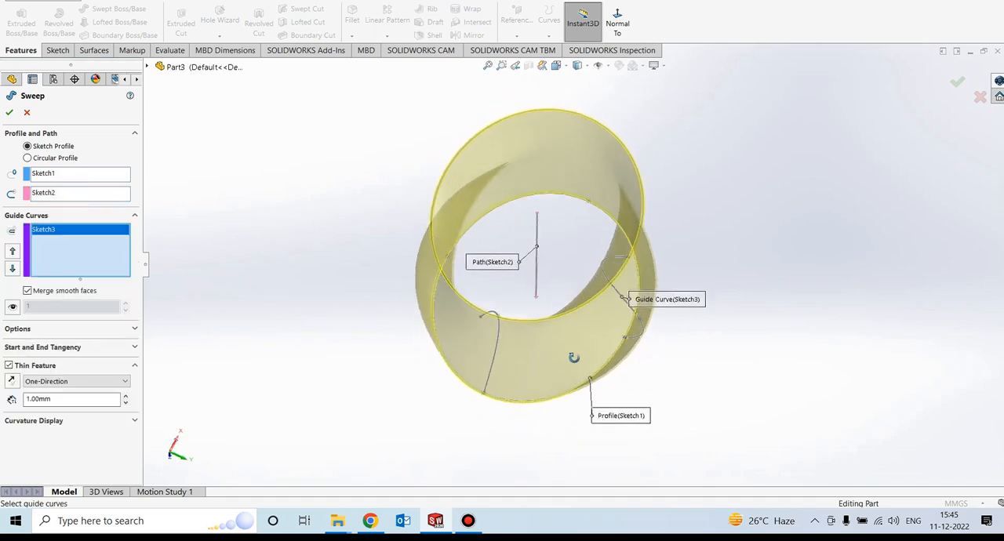
middle_drag(585, 390, 549, 234)
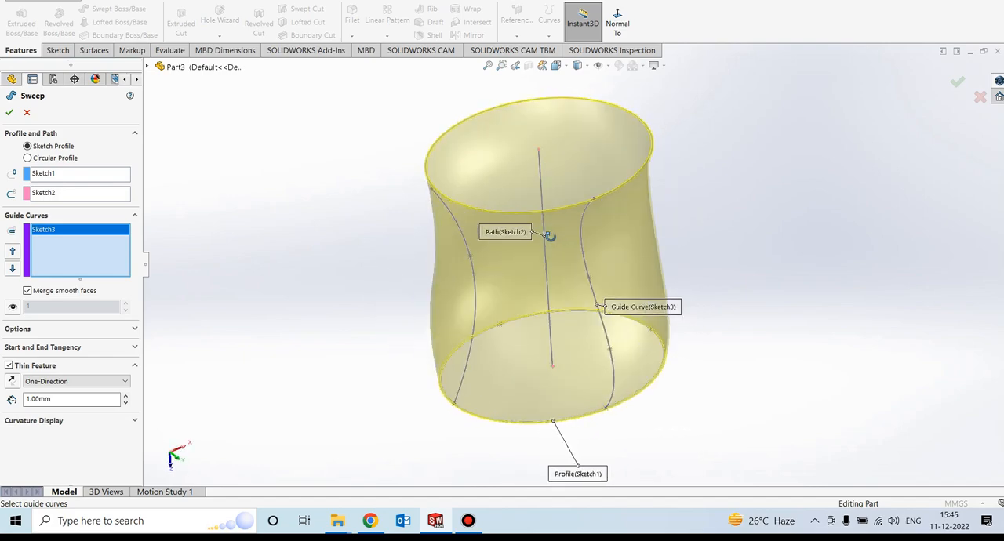
click(461, 236)
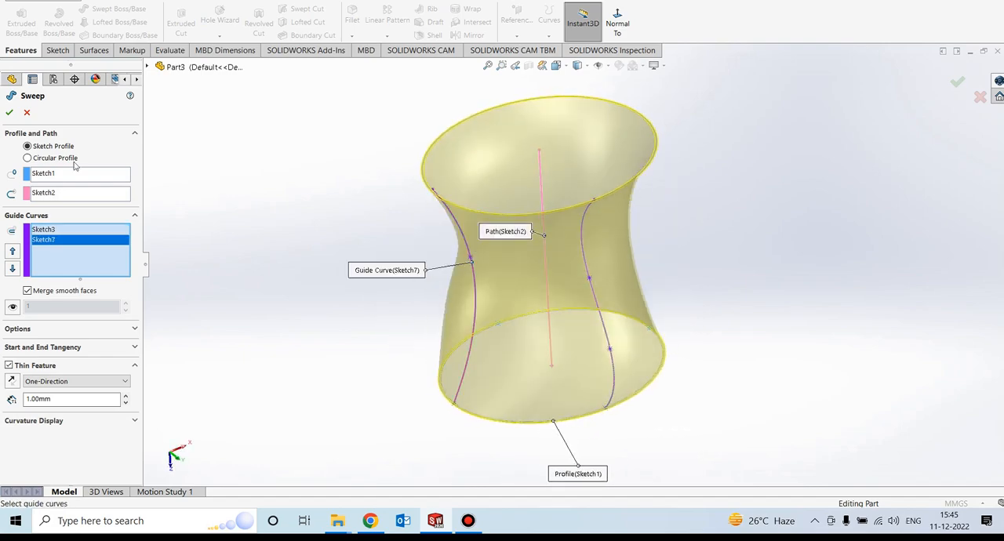
click(10, 113)
mouse_move(321, 181)
middle_down()
mouse_move(363, 293)
mouse_move(419, 218)
mouse_move(538, 249)
mouse_move(636, 312)
mouse_move(492, 269)
mouse_move(484, 441)
mouse_move(545, 437)
mouse_move(538, 455)
mouse_move(669, 237)
middle_up()
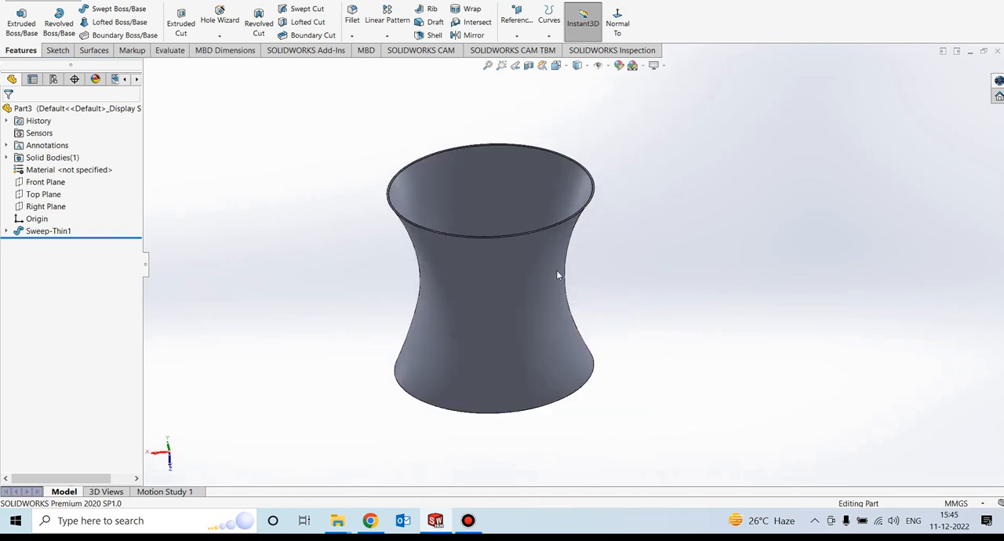
mouse_move(370, 231)
middle_down()
mouse_move(400, 273)
mouse_move(390, 352)
mouse_move(394, 235)
mouse_move(381, 216)
middle_up()
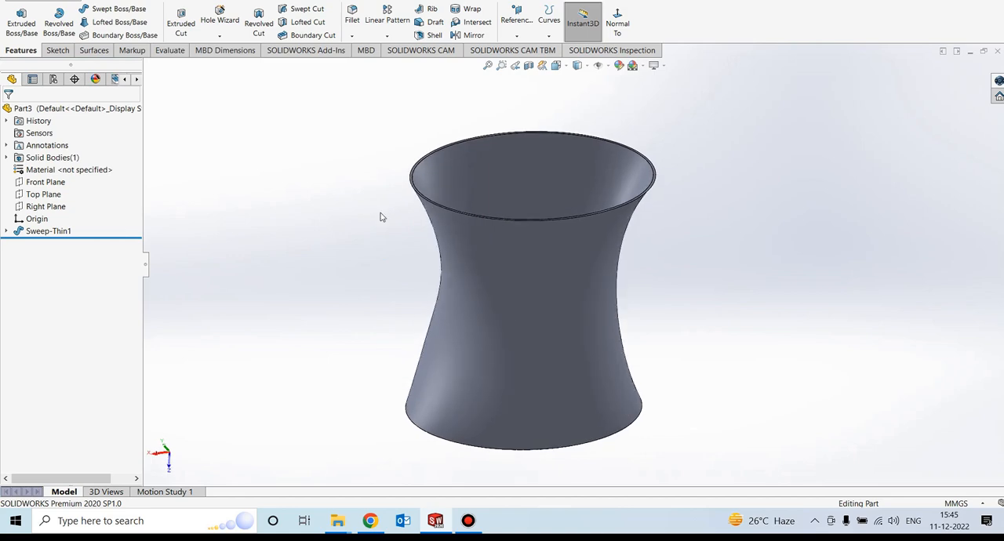